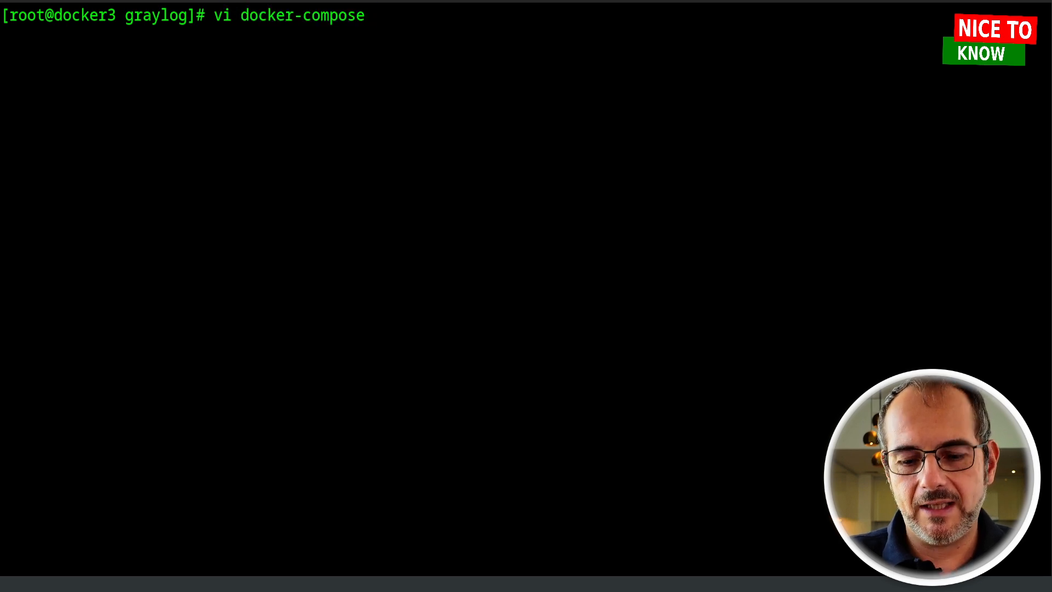
At the graylog folder prompt, type the command to open docker-compose-lawrence.yml in vi
{"action": "type", "text": "-lawrence.yml"}
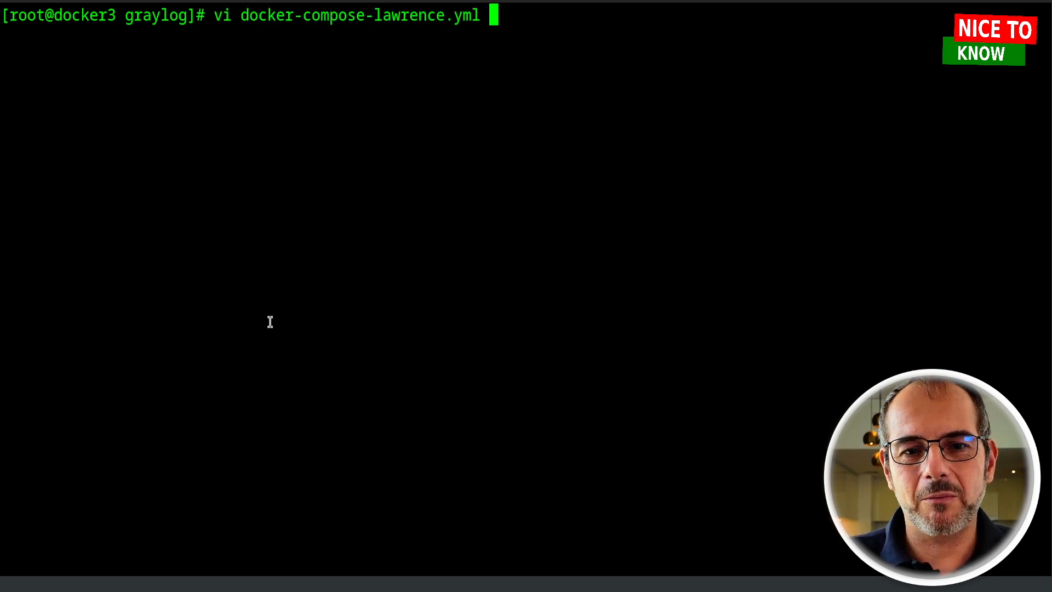
Run the vi command to open docker-compose-lawrence.yml
{"action": "key", "text": "Return"}
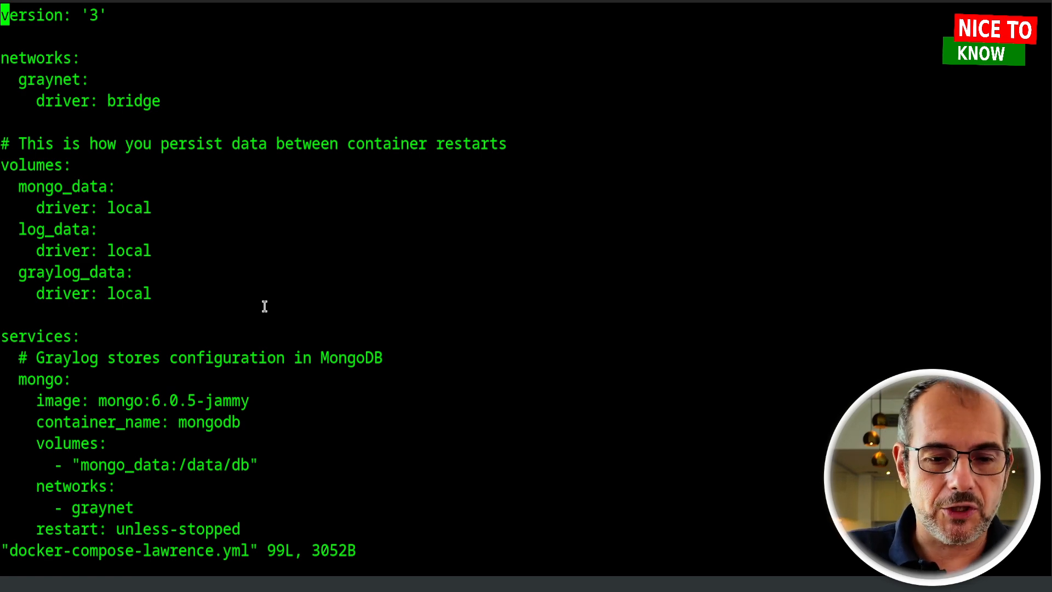
Scroll past the opensearch and graylog environment settings down to the graylog ports list
{"action": "key", "text": "Down"}
{"action": "key", "text": "Down"}
{"action": "key", "text": "Down"}
{"action": "key", "text": "Down"}
{"action": "key", "text": "Down"}
{"action": "key", "text": "Down"}
{"action": "key", "text": "Down"}
{"action": "key", "text": "Down"}
{"action": "key", "text": "Down"}
{"action": "key", "text": "Down"}
{"action": "key", "text": "Down"}
{"action": "key", "text": "Down"}
{"action": "key", "text": "Down"}
{"action": "key", "text": "Down"}
{"action": "key", "text": "Down"}
{"action": "key", "text": "Down"}
{"action": "key", "text": "Down"}
{"action": "key", "text": "Down"}
{"action": "key", "text": "Down"}
{"action": "key", "text": "Down"}
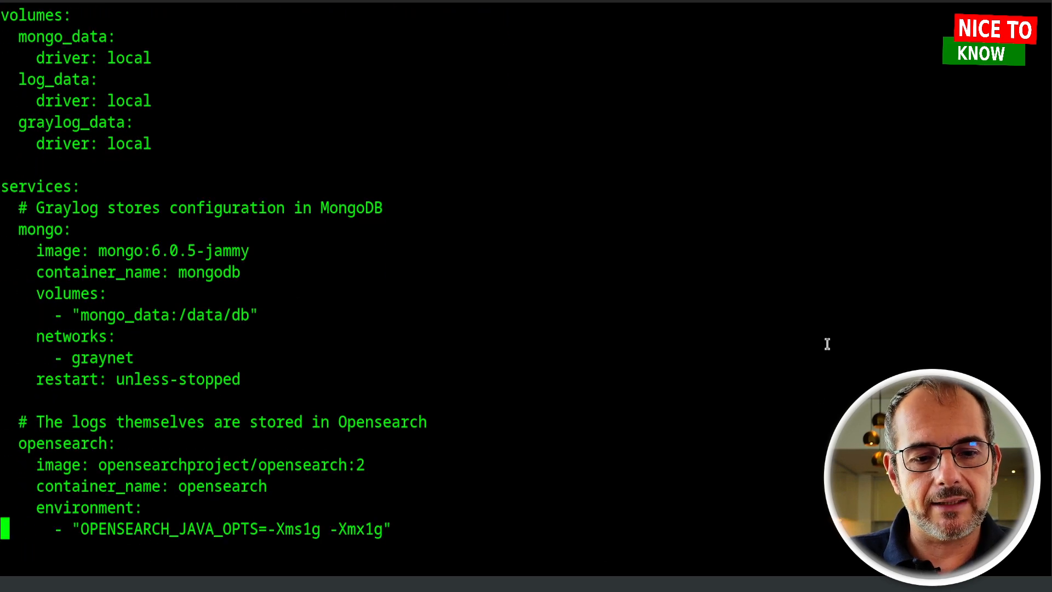
{"action": "key", "text": "Down"}
{"action": "key", "text": "Down"}
{"action": "key", "text": "Down"}
{"action": "key", "text": "Down"}
{"action": "key", "text": "Down"}
{"action": "key", "text": "Down"}
{"action": "key", "text": "Down"}
{"action": "key", "text": "Down"}
{"action": "key", "text": "Down"}
{"action": "key", "text": "Down"}
{"action": "key", "text": "Down"}
{"action": "key", "text": "Down"}
{"action": "key", "text": "Down"}
{"action": "key", "text": "Down"}
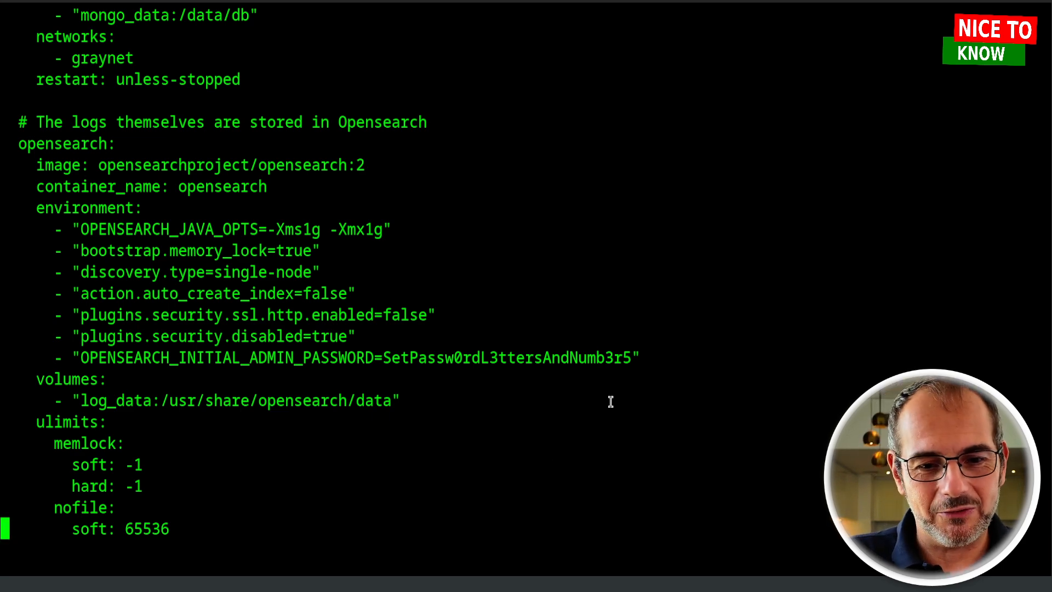
{"action": "key", "text": "Down"}
{"action": "key", "text": "Down"}
{"action": "key", "text": "Down"}
{"action": "key", "text": "Down"}
{"action": "key", "text": "Down"}
{"action": "key", "text": "Down"}
{"action": "key", "text": "Down"}
{"action": "key", "text": "Down"}
{"action": "key", "text": "Down"}
{"action": "key", "text": "Down"}
{"action": "key", "text": "Down"}
{"action": "key", "text": "Down"}
{"action": "key", "text": "Down"}
{"action": "key", "text": "Down"}
{"action": "key", "text": "Down"}
{"action": "key", "text": "Down"}
{"action": "key", "text": "Down"}
{"action": "key", "text": "Down"}
{"action": "key", "text": "Down"}
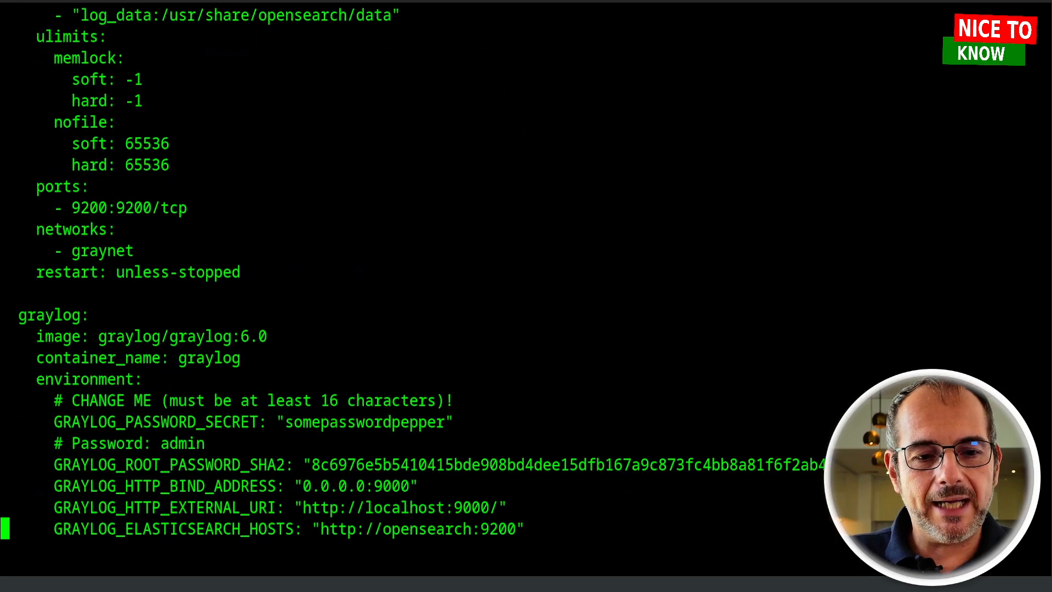
{"action": "key", "text": "Down"}
{"action": "key", "text": "Down"}
{"action": "key", "text": "Down"}
{"action": "key", "text": "Down"}
{"action": "key", "text": "Down"}
{"action": "key", "text": "Down"}
{"action": "key", "text": "Down"}
{"action": "key", "text": "Down"}
{"action": "key", "text": "Down"}
{"action": "key", "text": "Down"}
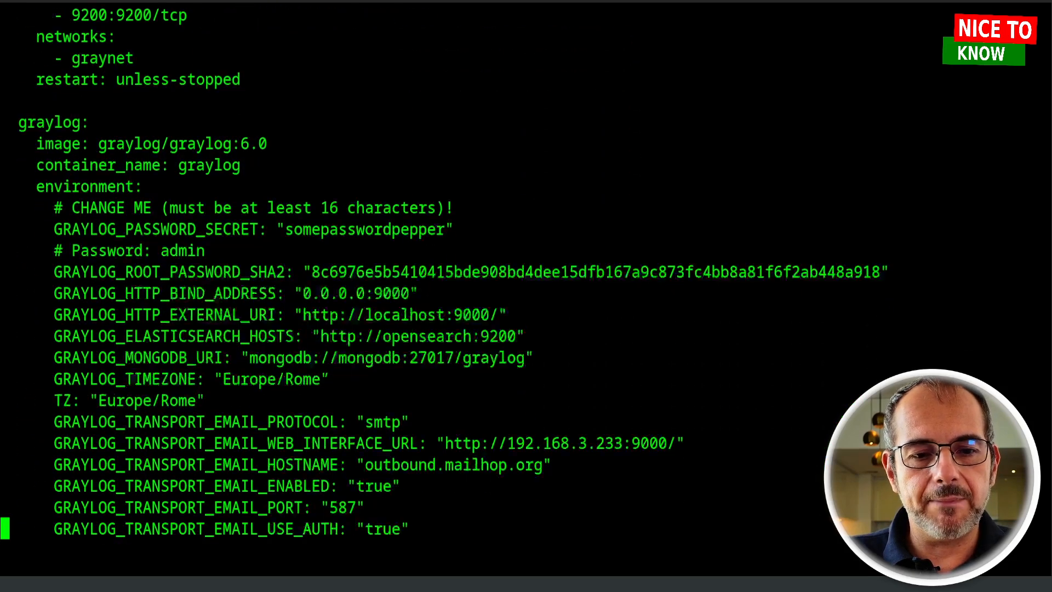
{"action": "key", "text": "Down"}
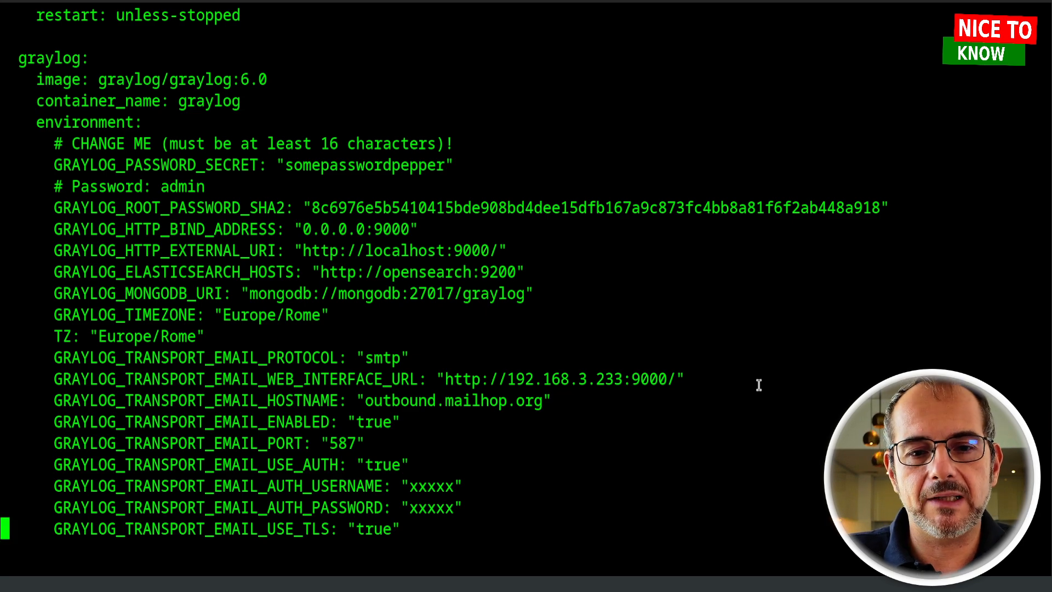
{"action": "key", "text": "Down"}
{"action": "key", "text": "Down"}
{"action": "key", "text": "Down"}
{"action": "key", "text": "Down"}
{"action": "key", "text": "Down"}
{"action": "key", "text": "Down"}
{"action": "key", "text": "Down"}
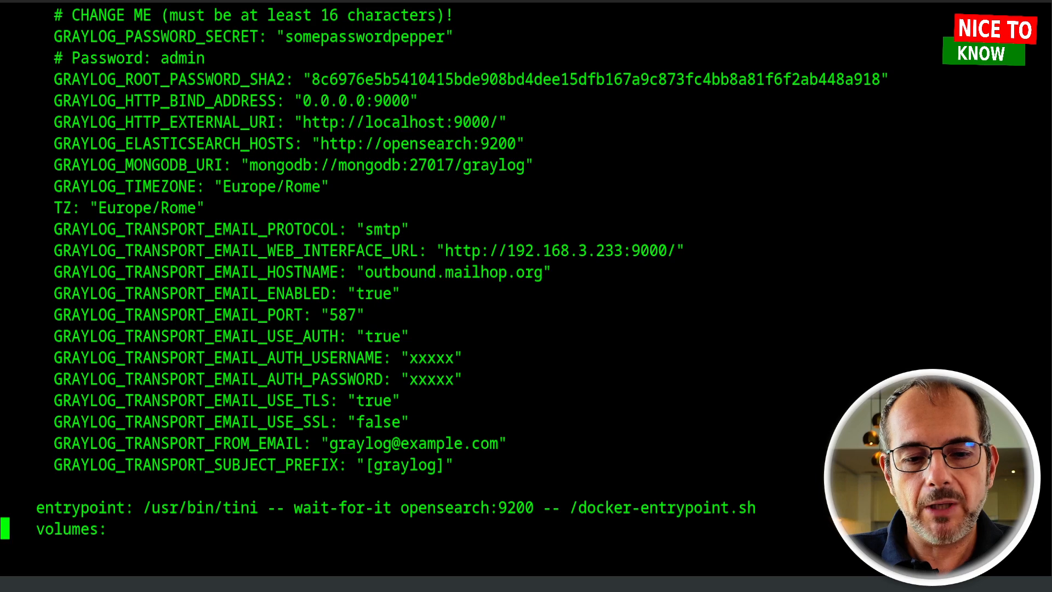
{"action": "key", "text": "Down"}
{"action": "key", "text": "Down"}
{"action": "key", "text": "Down"}
{"action": "key", "text": "Down"}
{"action": "key", "text": "Down"}
{"action": "key", "text": "Down"}
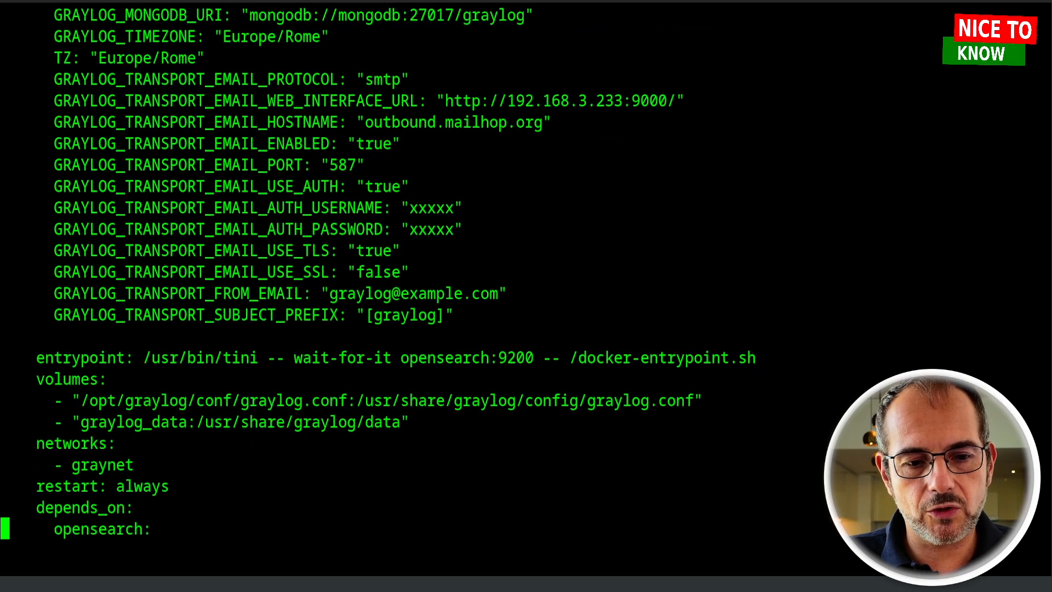
{"action": "key", "text": "Down"}
{"action": "key", "text": "Down"}
{"action": "key", "text": "Down"}
{"action": "key", "text": "Down"}
{"action": "key", "text": "Down"}
{"action": "key", "text": "Down"}
{"action": "key", "text": "Down"}
{"action": "key", "text": "Down"}
{"action": "key", "text": "Down"}
{"action": "key", "text": "Down"}
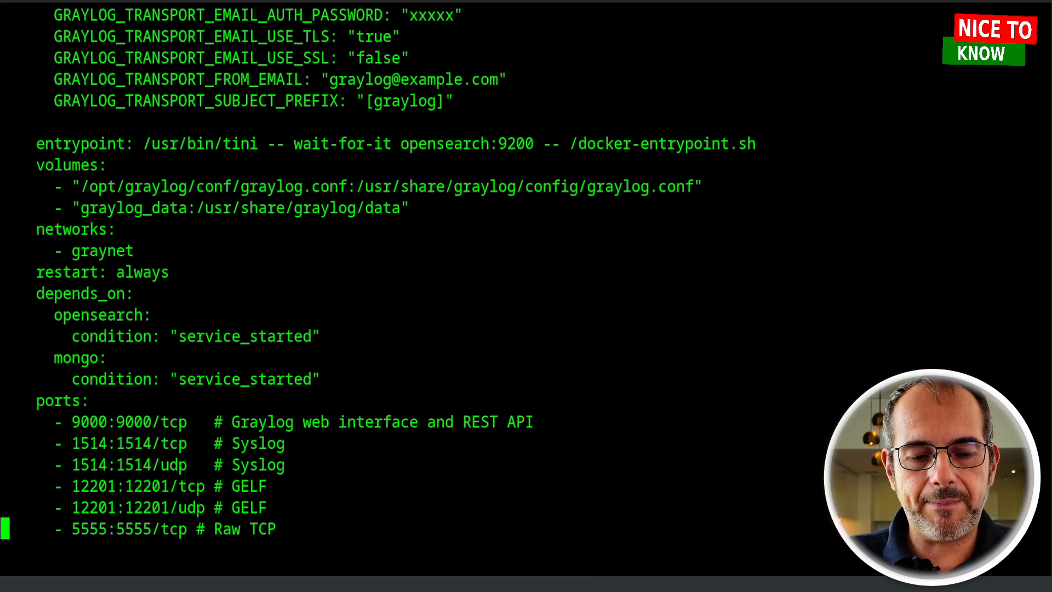
Highlight the graylog port lines, including 5555/tcp Raw TCP and the Syslog and GELF ports
{"action": "left_click_drag", "start_coordinate": [15, 402], "coordinate": [410, 535]}
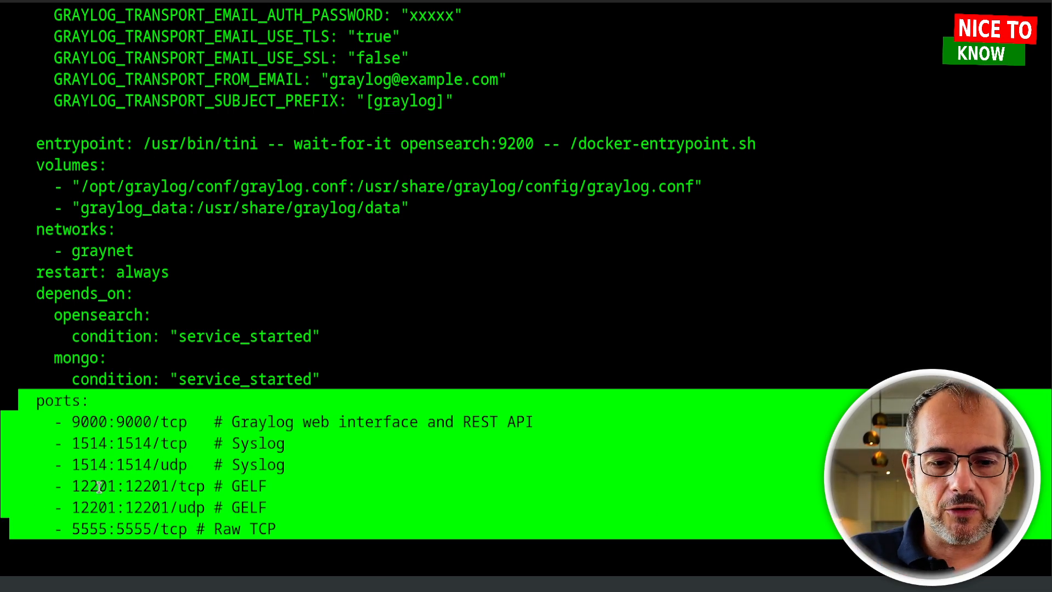
{"action": "left_click", "coordinate": [169, 529]}
{"action": "left_click_drag", "start_coordinate": [46, 529], "coordinate": [294, 534]}
{"action": "left_click", "coordinate": [79, 536]}
{"action": "left_click_drag", "start_coordinate": [71, 529], "coordinate": [202, 530]}
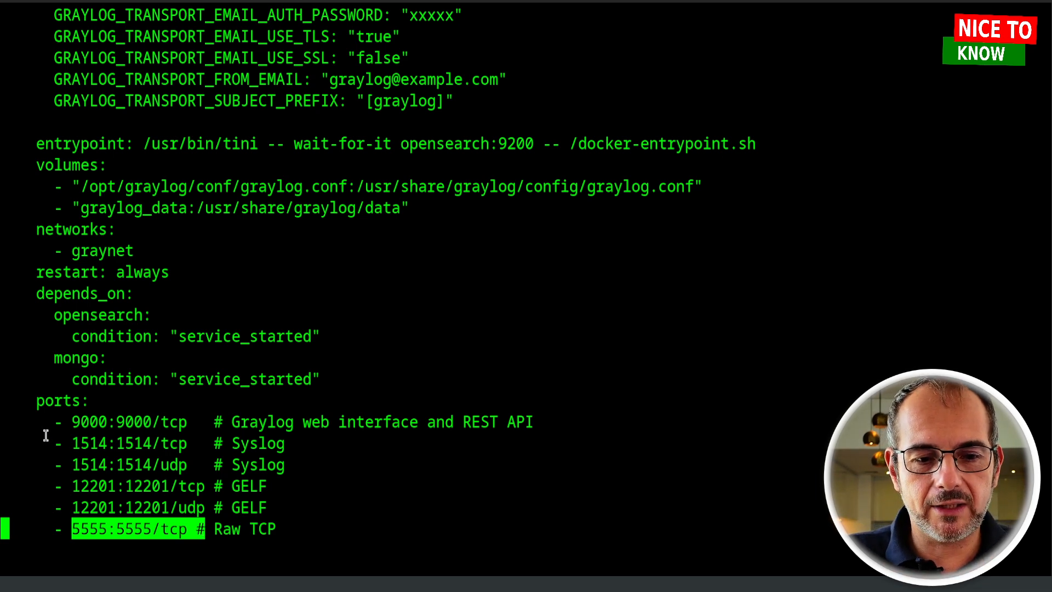
{"action": "left_click_drag", "start_coordinate": [46, 436], "coordinate": [369, 521]}
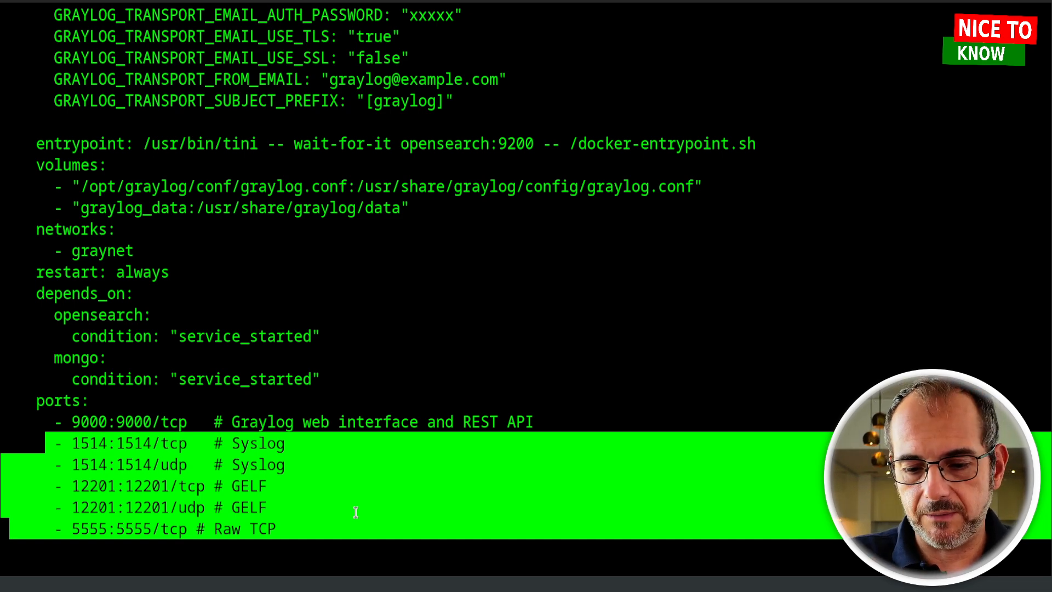
Quit vi with :q and return to the bash shell
{"action": "type", "text": ":Q"}
{"action": "key", "text": "Return"}
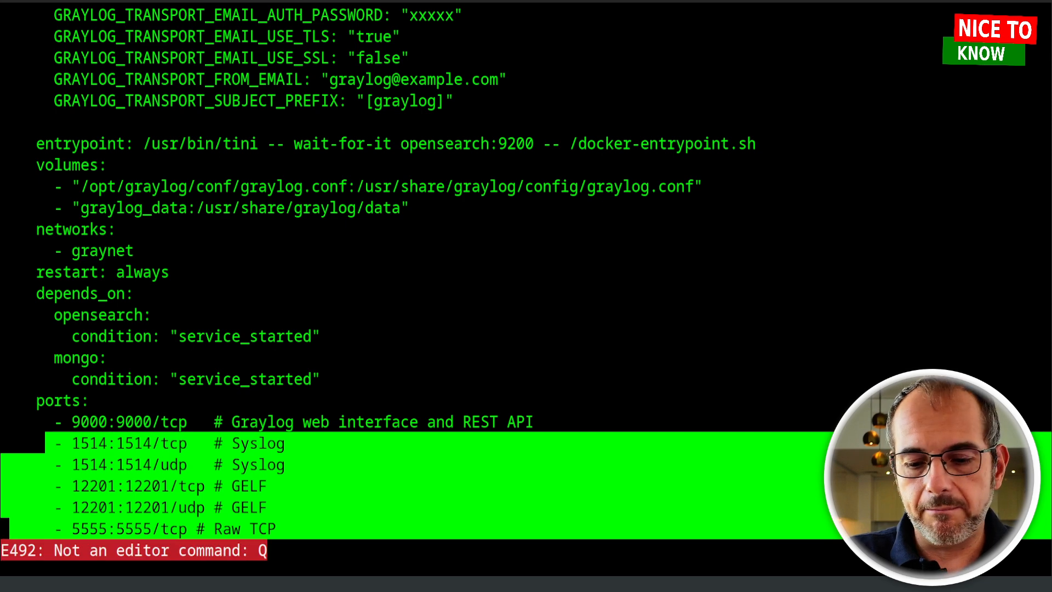
{"action": "type", "text": ":q"}
{"action": "key", "text": "Return"}
Run docker ps and highlight the graylog, mongodb and opensearch container rows
{"action": "key", "text": "ctrl+r"}
{"action": "type", "text": "up"}
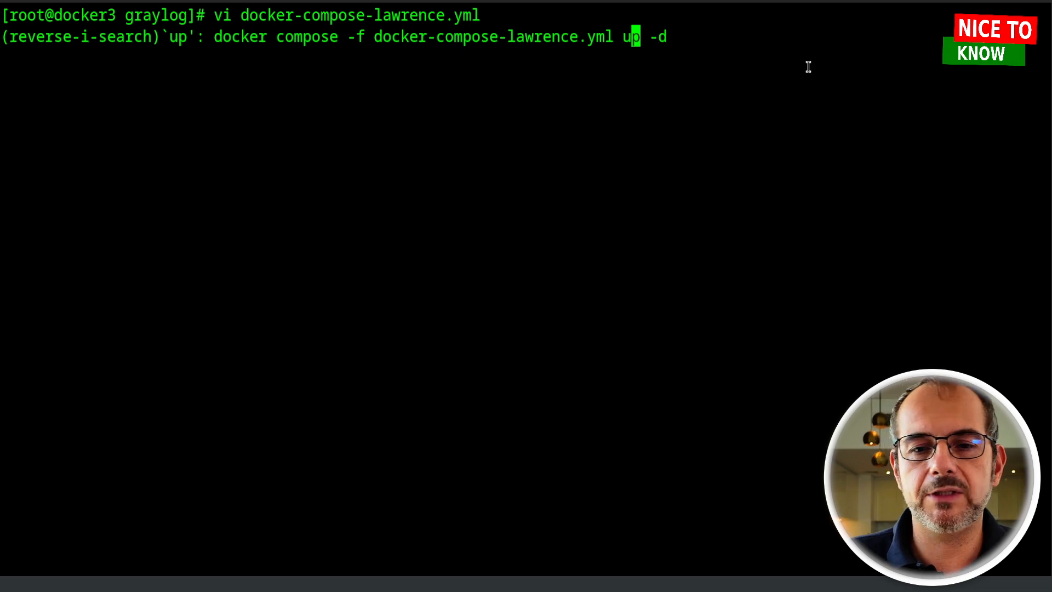
{"action": "key", "text": "ctrl+c"}
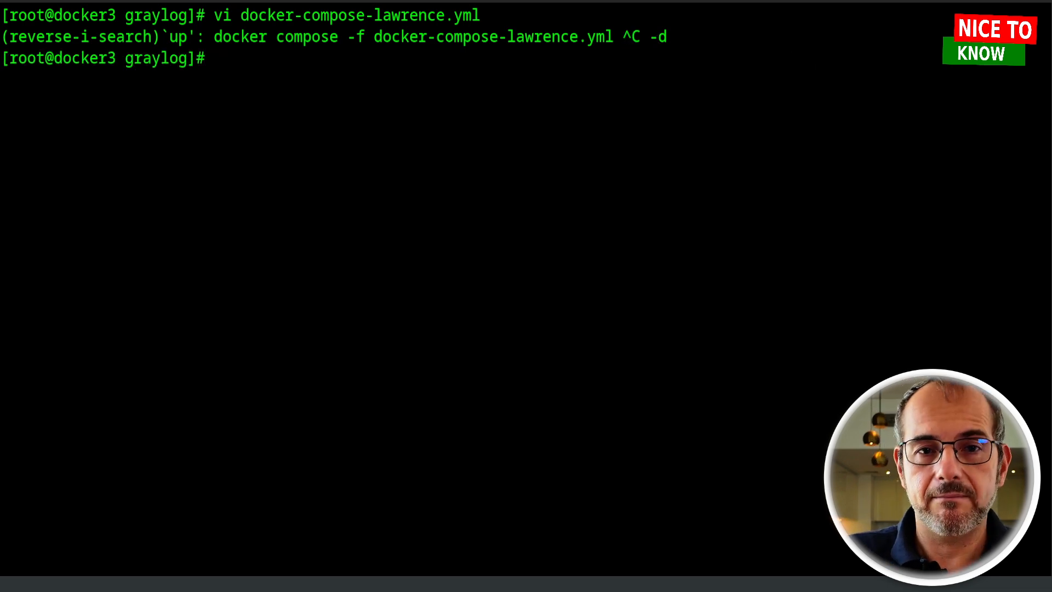
{"action": "type", "text": "do"}
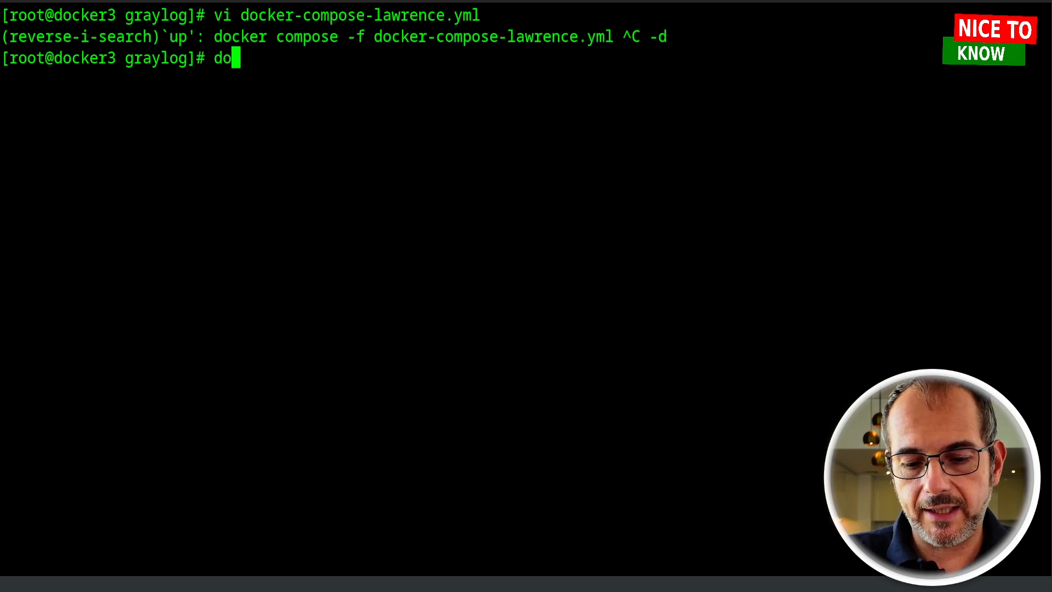
{"action": "type", "text": "cker ps"}
{"action": "key", "text": "Return"}
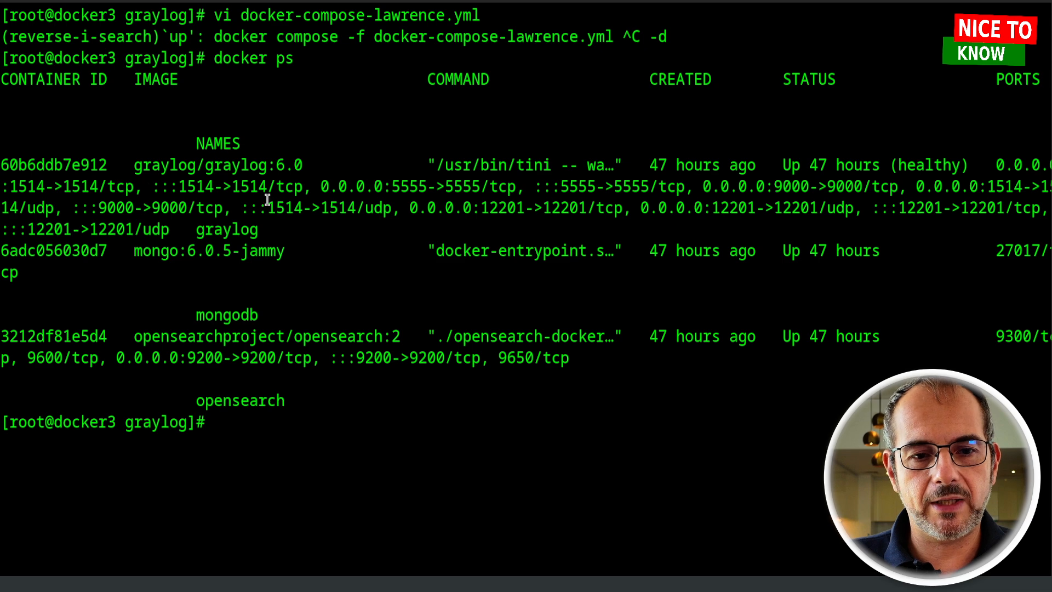
{"action": "left_click_drag", "start_coordinate": [108, 165], "coordinate": [285, 221]}
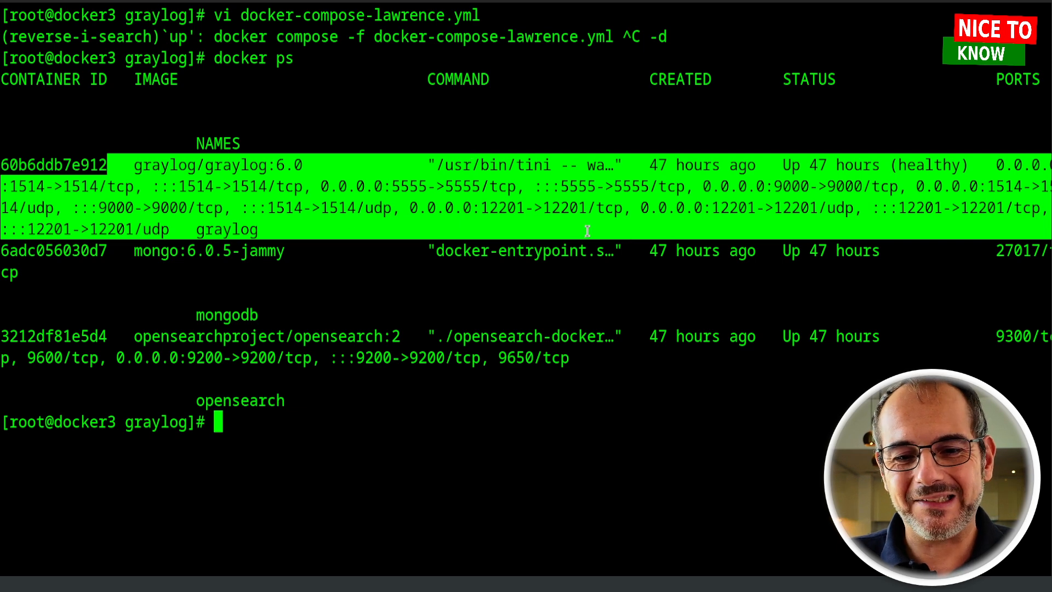
{"action": "left_click_drag", "start_coordinate": [66, 250], "coordinate": [348, 271]}
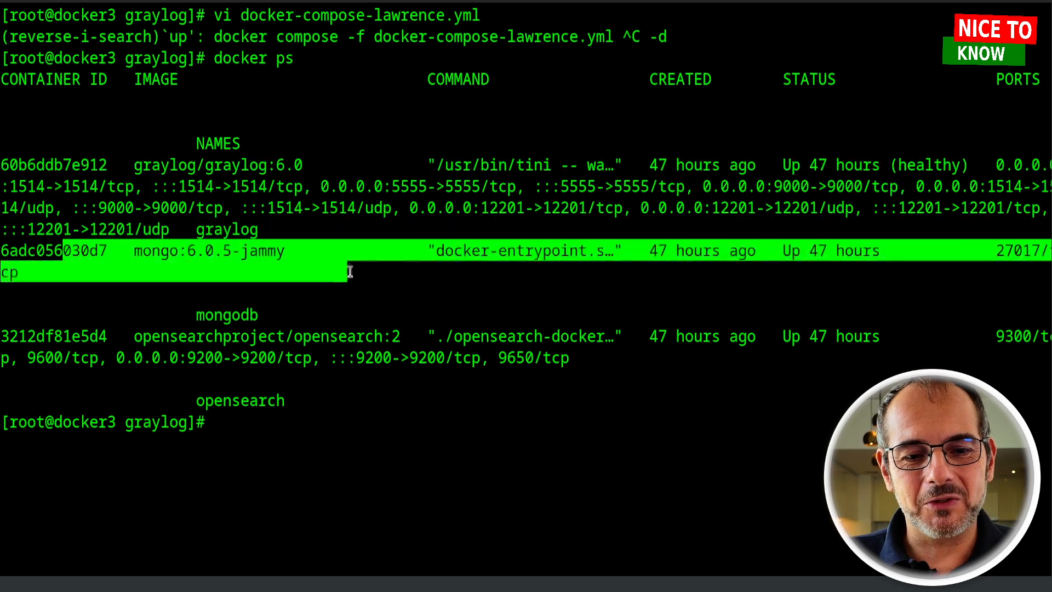
{"action": "left_click_drag", "start_coordinate": [10, 335], "coordinate": [572, 357]}
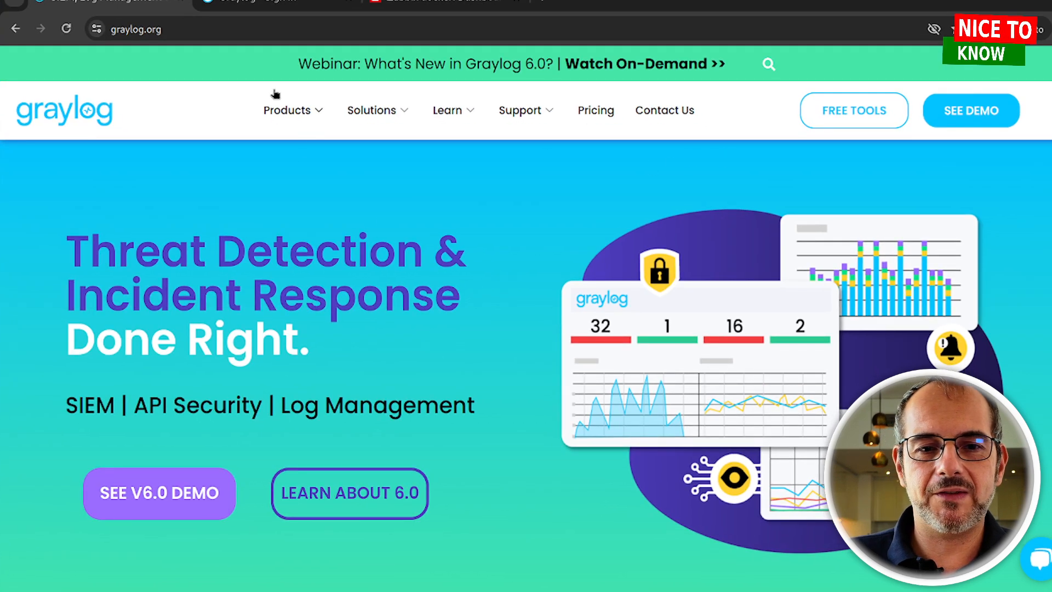
Sign in to Graylog at 10.42.0.16:9000 with the administrator username and password
{"action": "left_click", "coordinate": [218, 2]}
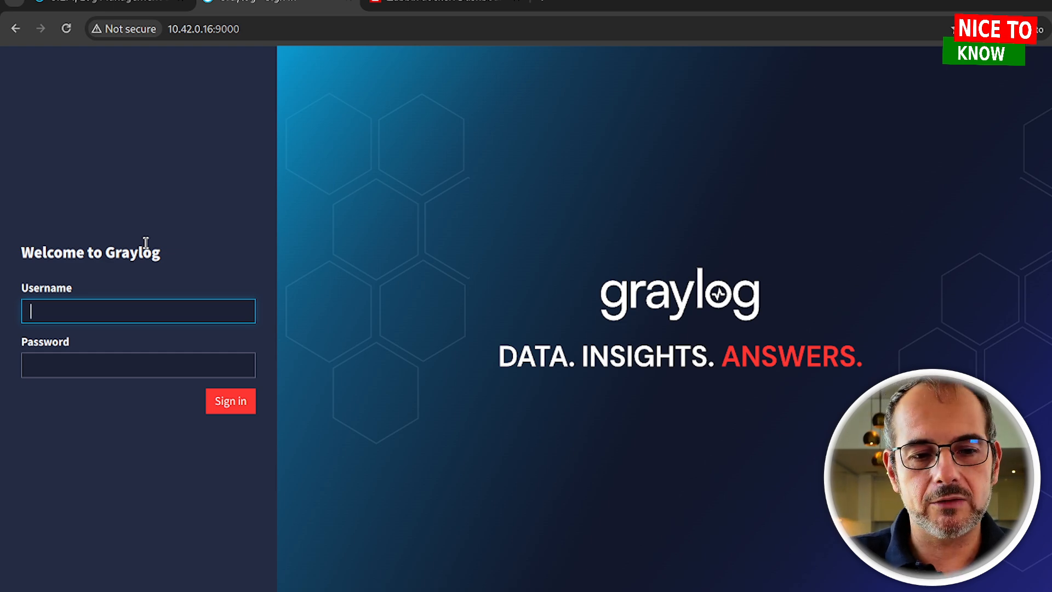
{"action": "type", "text": "admin"}
{"action": "key", "text": "Tab"}
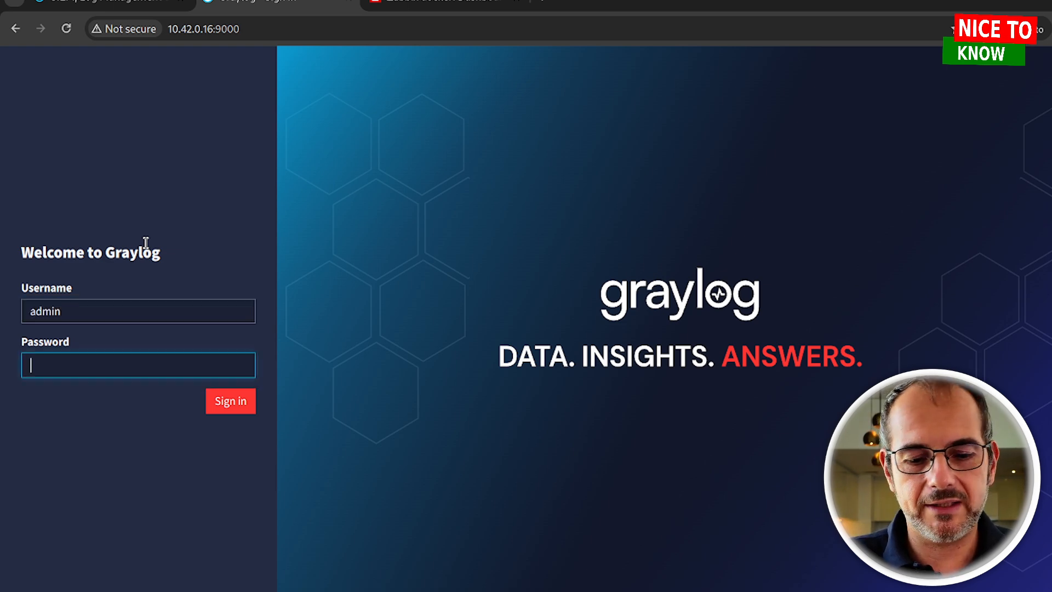
{"action": "type", "text": "admin"}
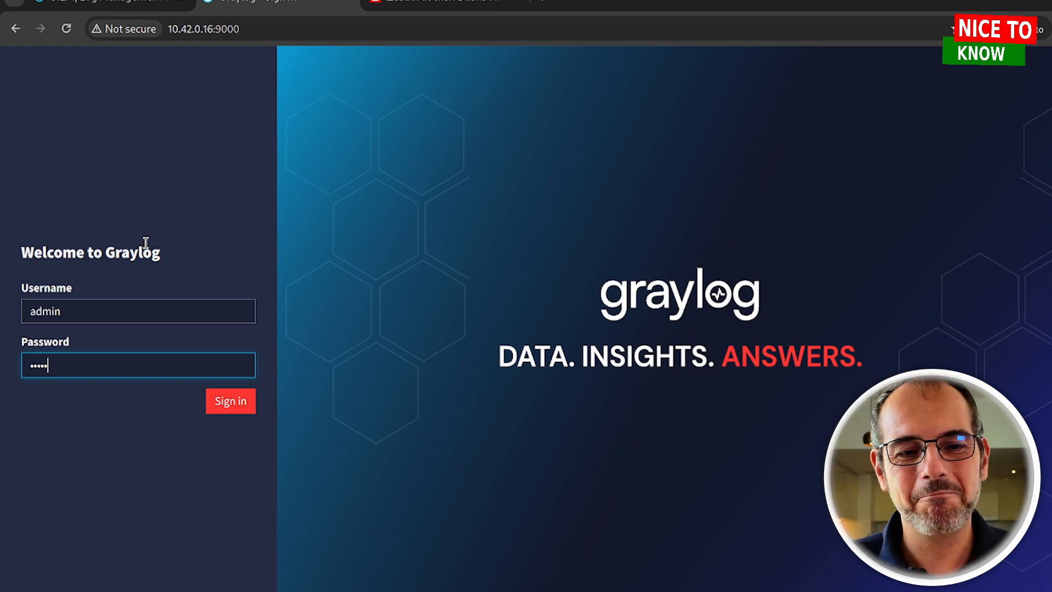
{"action": "key", "text": "Return"}
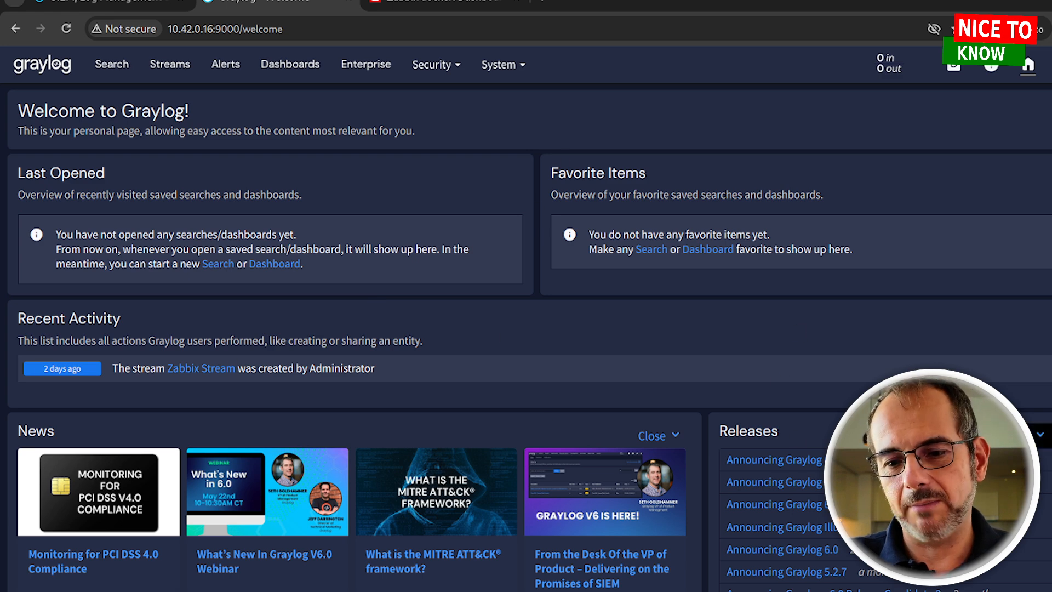
Open the Zabbix Stream search and widen its time range to the last 5 days
{"action": "left_click", "coordinate": [179, 68]}
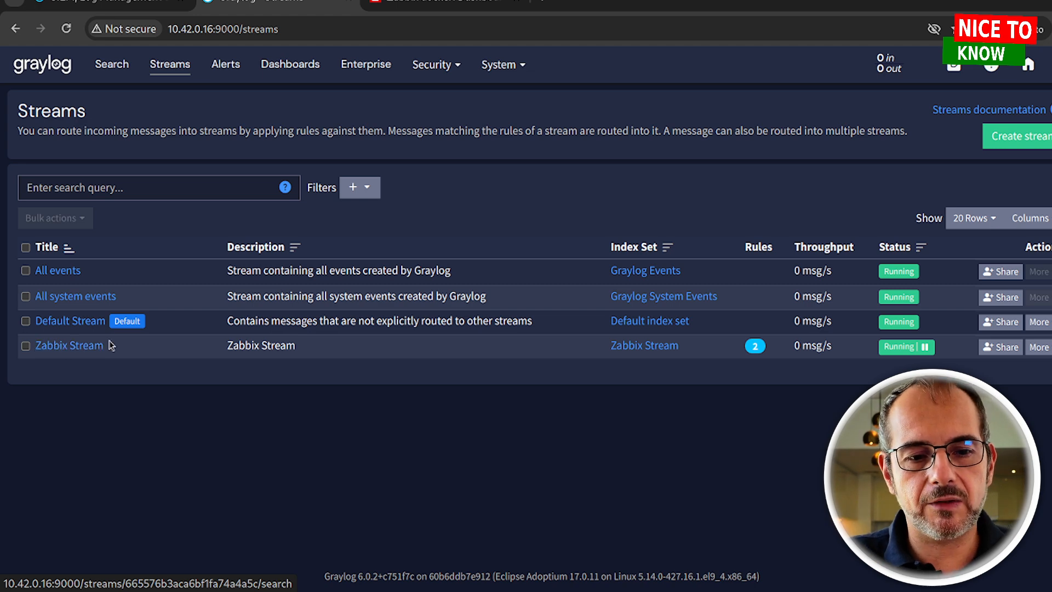
{"action": "left_click", "coordinate": [79, 348]}
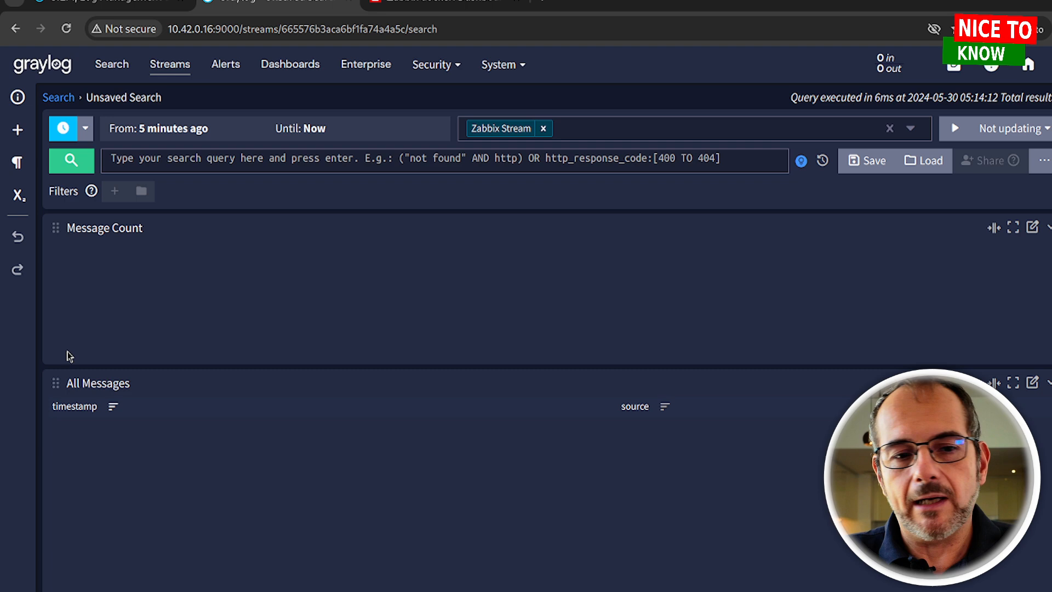
{"action": "left_click", "coordinate": [187, 137]}
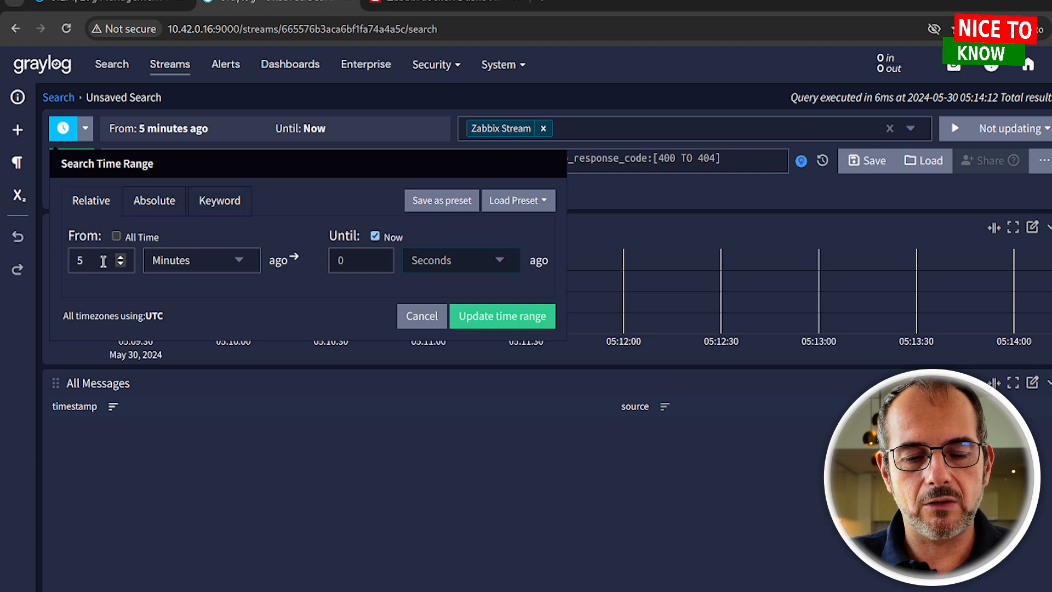
{"action": "left_click", "coordinate": [186, 263]}
{"action": "left_click", "coordinate": [204, 374]}
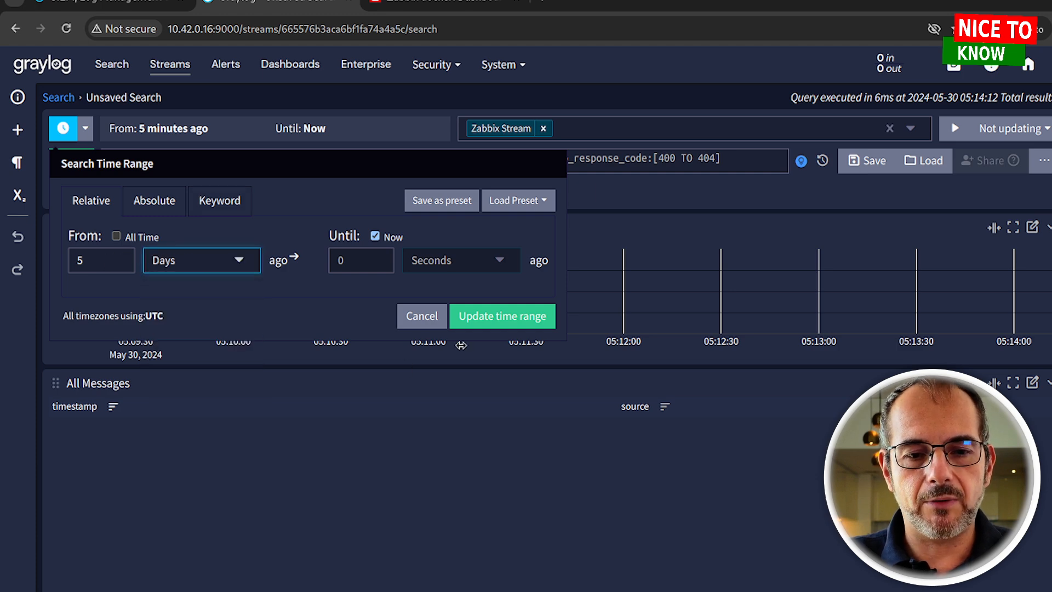
{"action": "left_click", "coordinate": [495, 322]}
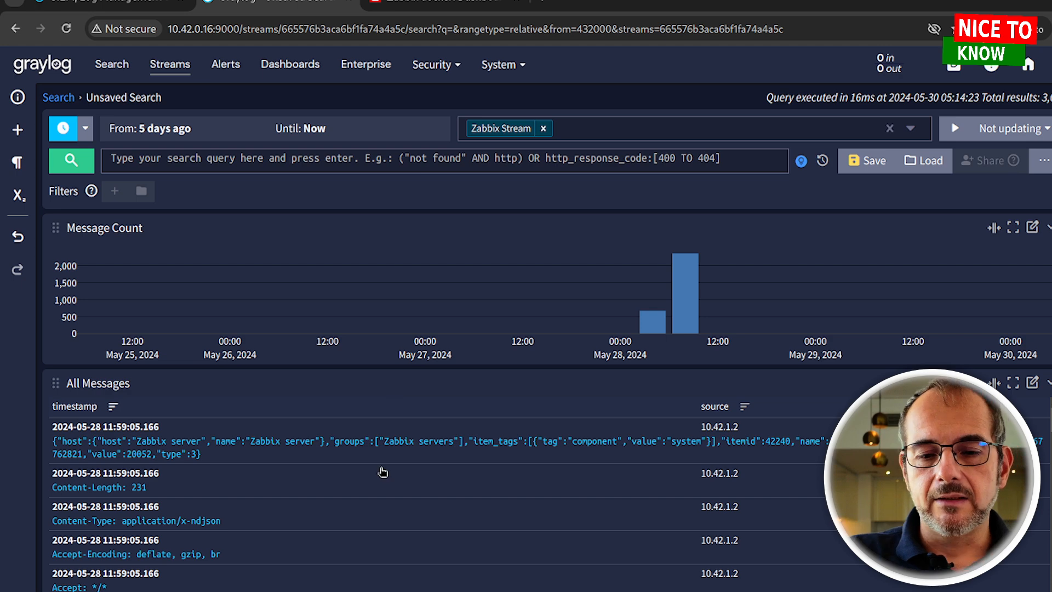
{"action": "scroll", "coordinate": [345, 478], "scroll_direction": "down", "scroll_amount": 2}
Expand the first Zabbix server message to view its fields
{"action": "scroll", "coordinate": [249, 415], "scroll_direction": "up", "scroll_amount": 2}
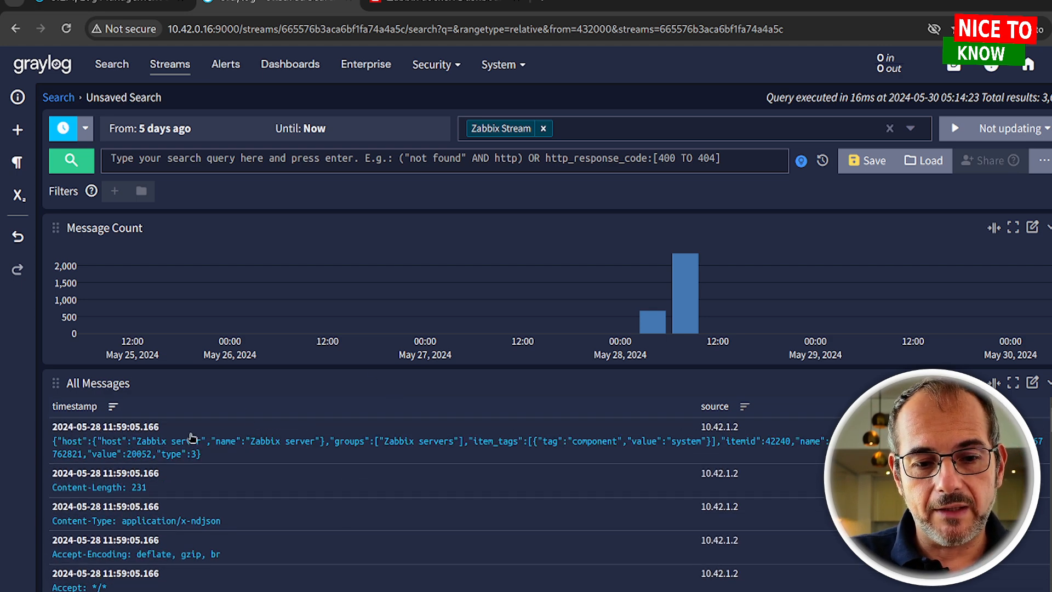
{"action": "left_click", "coordinate": [332, 459]}
{"action": "scroll", "coordinate": [420, 455], "scroll_direction": "down", "scroll_amount": 2}
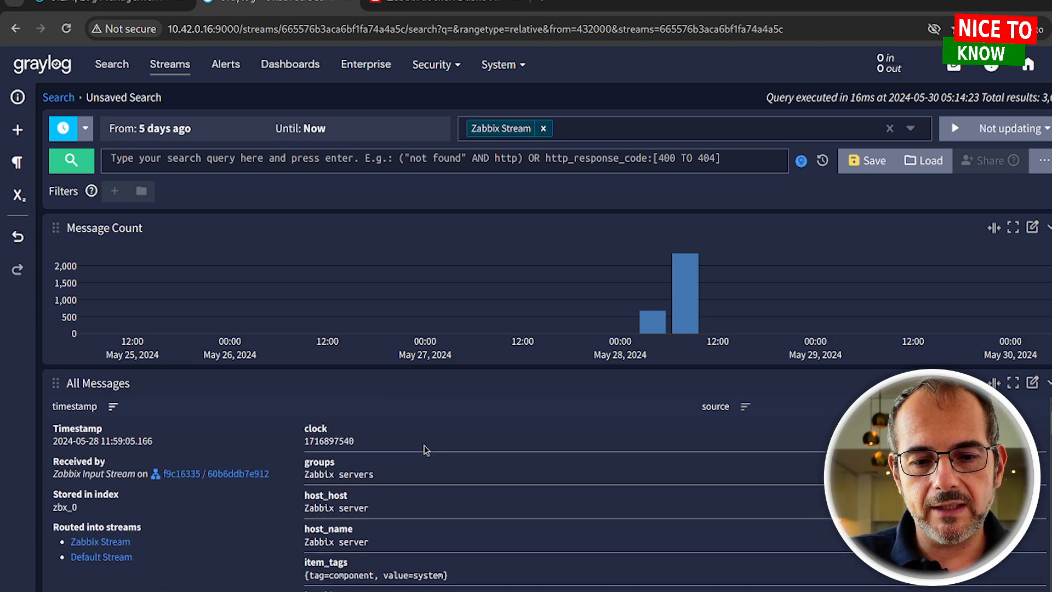
{"action": "scroll", "coordinate": [414, 459], "scroll_direction": "up", "scroll_amount": 2}
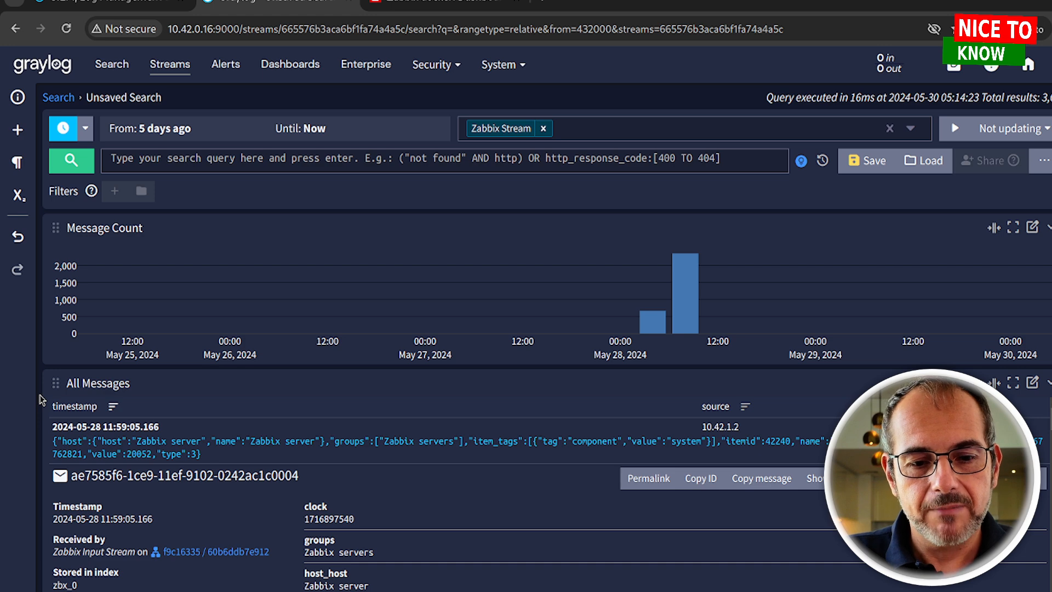
{"action": "scroll", "coordinate": [418, 487], "scroll_direction": "down", "scroll_amount": 3}
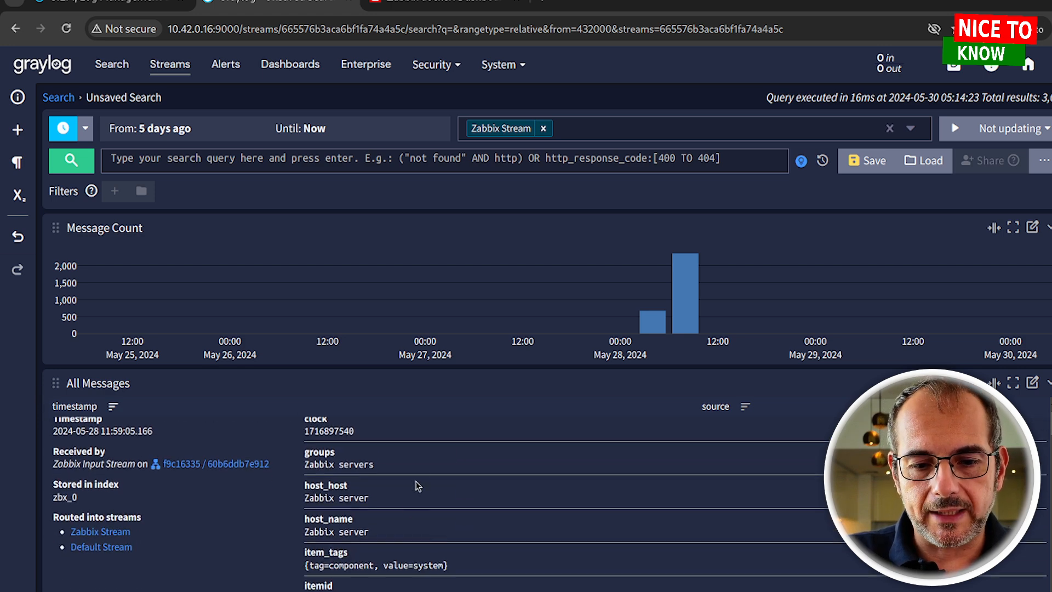
{"action": "scroll", "coordinate": [389, 428], "scroll_direction": "up", "scroll_amount": 2}
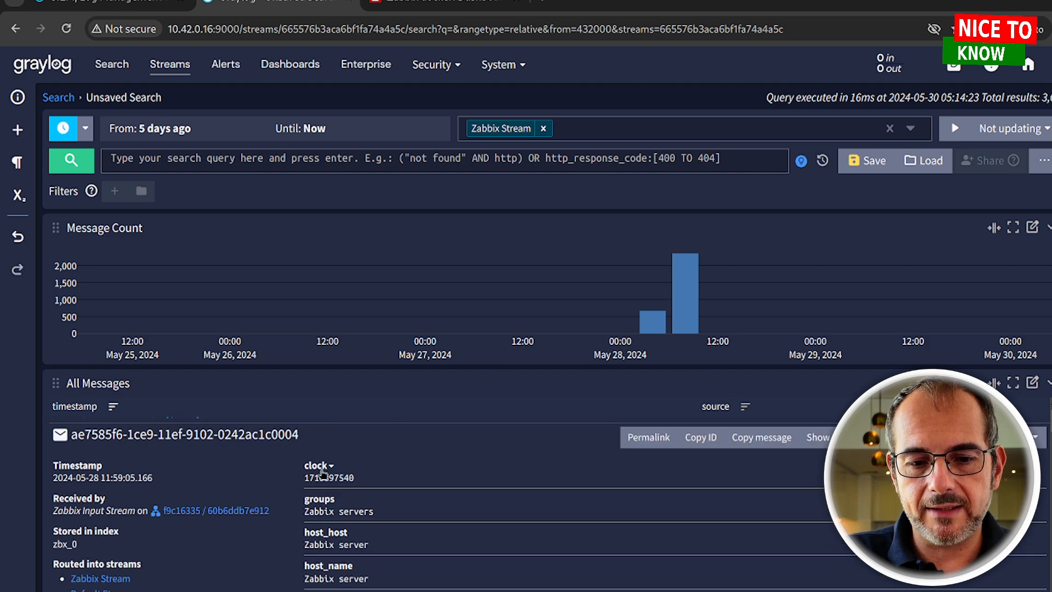
{"action": "scroll", "coordinate": [258, 485], "scroll_direction": "up", "scroll_amount": 1}
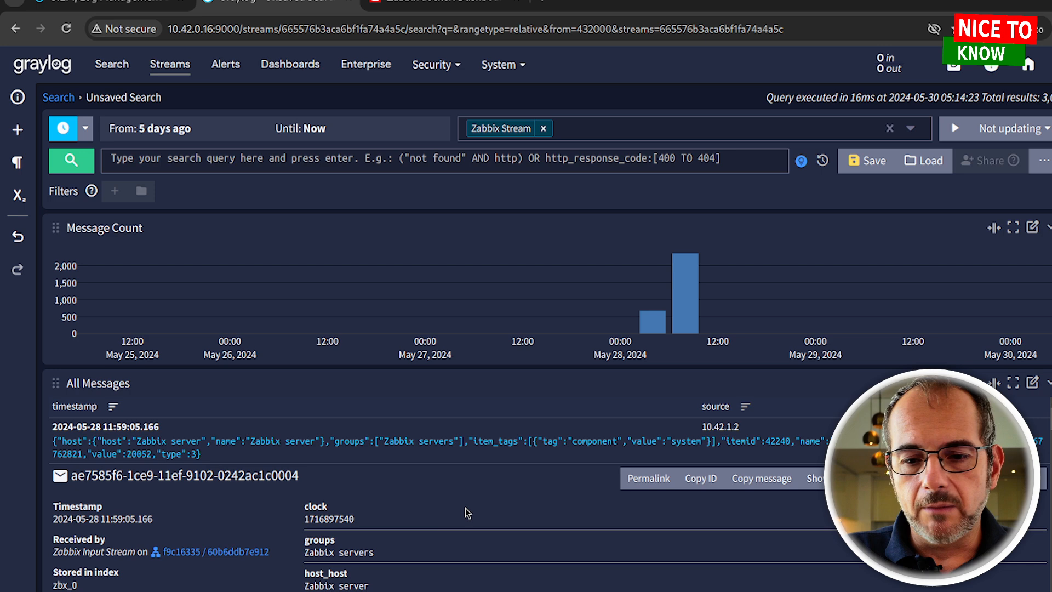
{"action": "scroll", "coordinate": [477, 507], "scroll_direction": "down", "scroll_amount": 2}
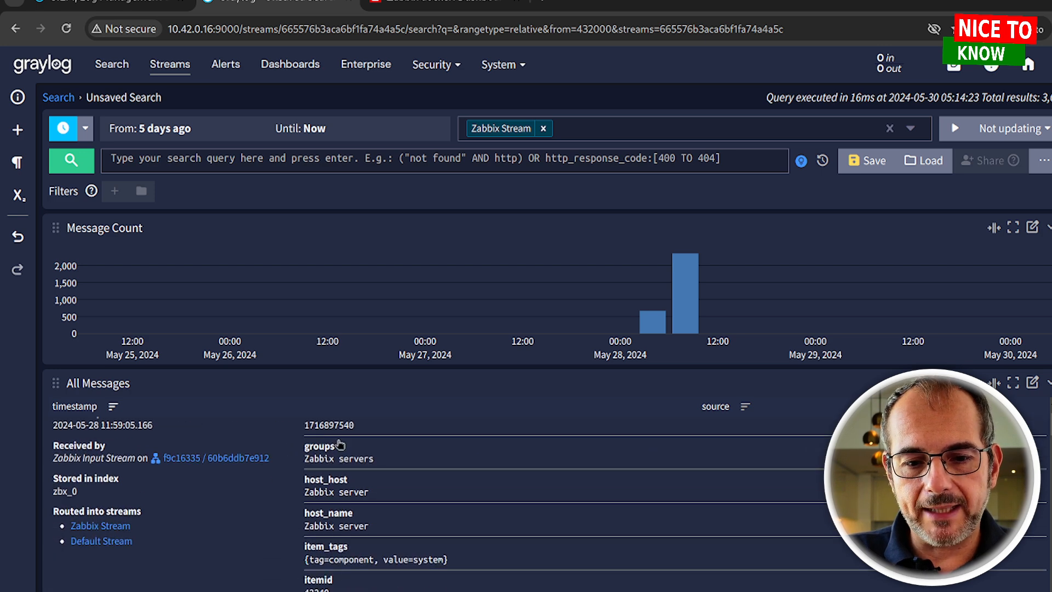
{"action": "scroll", "coordinate": [340, 445], "scroll_direction": "up", "scroll_amount": 2}
Check the clock field's actions and scroll through the message's remaining fields like itemid and value
{"action": "left_click", "coordinate": [321, 507]}
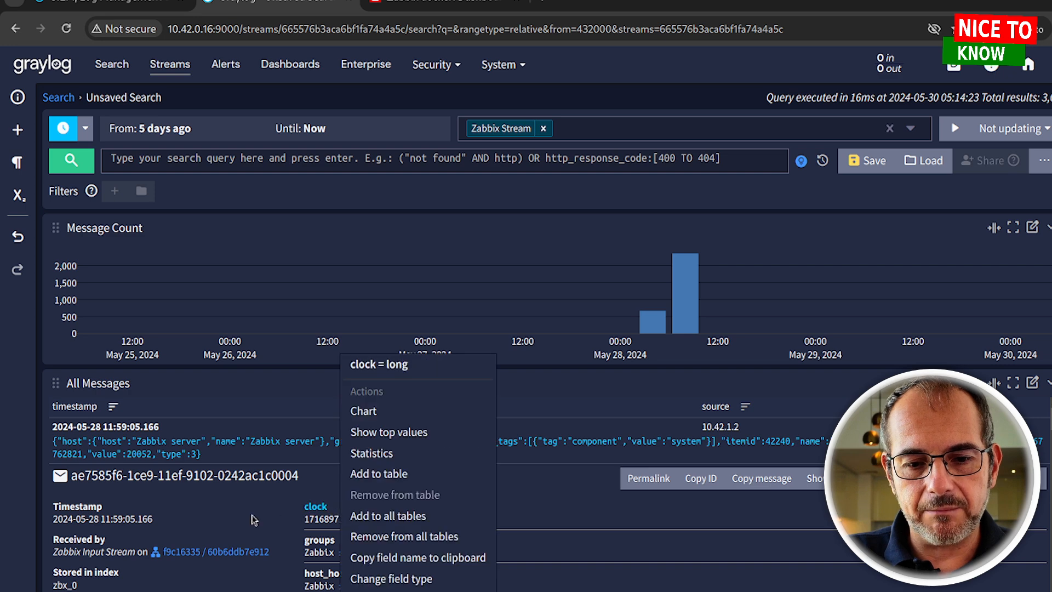
{"action": "left_click", "coordinate": [253, 519]}
{"action": "scroll", "coordinate": [428, 523], "scroll_direction": "down", "scroll_amount": 2}
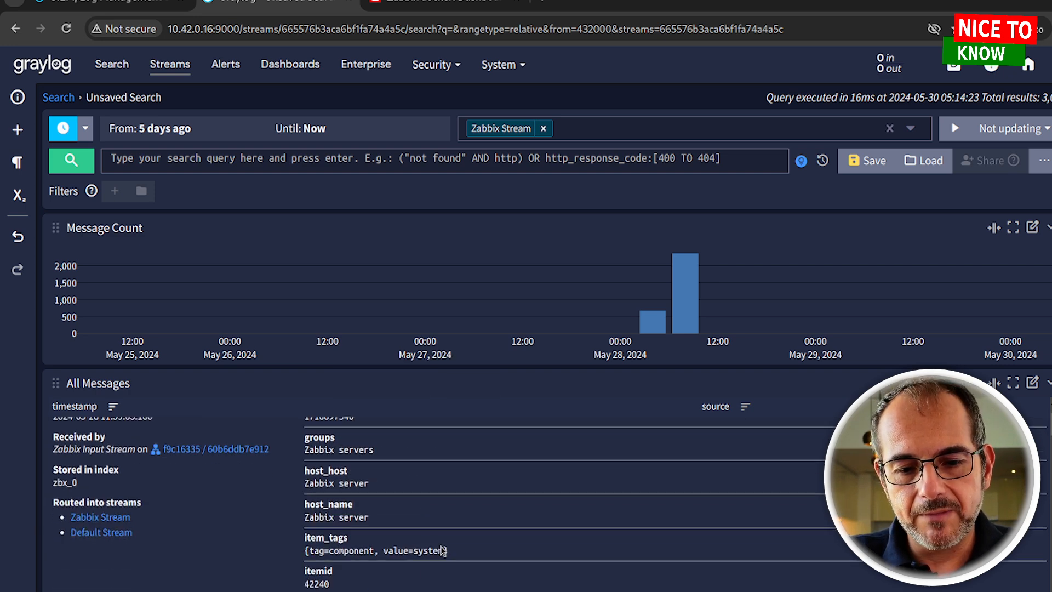
{"action": "scroll", "coordinate": [434, 545], "scroll_direction": "down", "scroll_amount": 3}
{"action": "scroll", "coordinate": [189, 488], "scroll_direction": "down", "scroll_amount": 1}
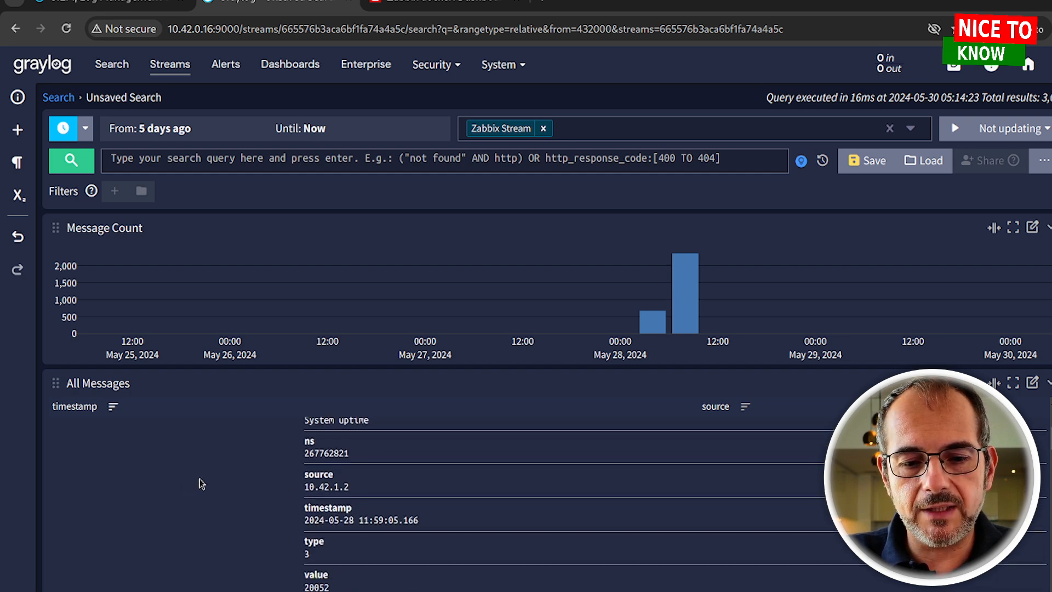
{"action": "scroll", "coordinate": [204, 482], "scroll_direction": "down", "scroll_amount": 2}
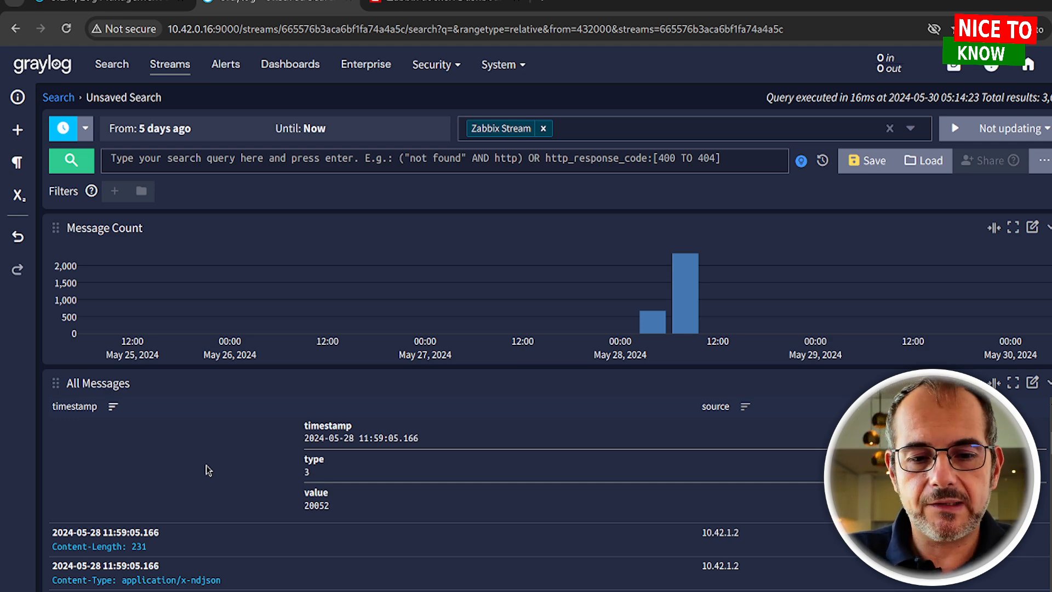
{"action": "scroll", "coordinate": [268, 477], "scroll_direction": "up", "scroll_amount": 5}
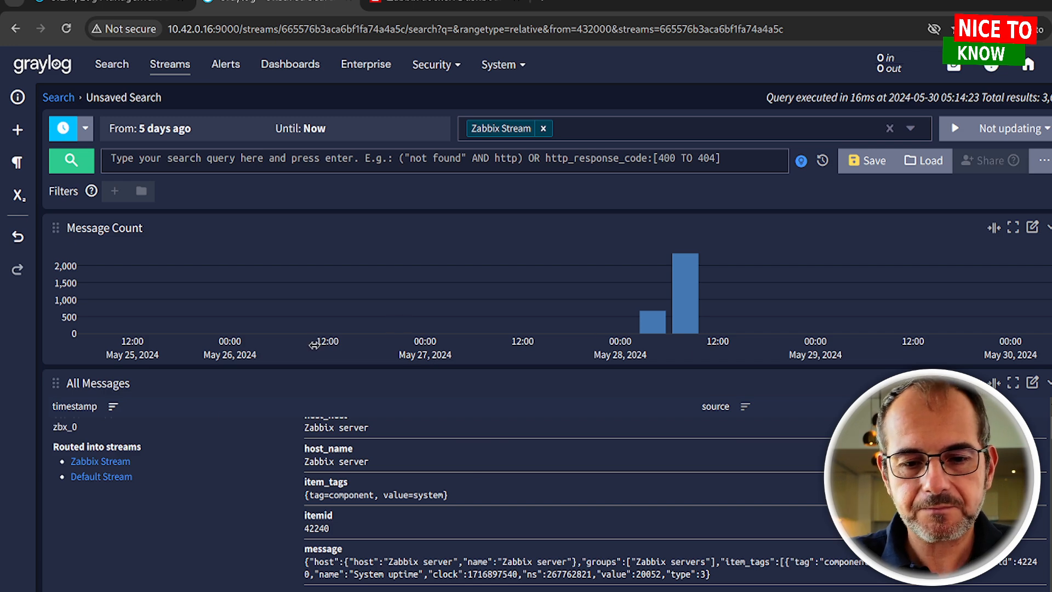
{"action": "scroll", "coordinate": [200, 455], "scroll_direction": "down", "scroll_amount": 4}
{"action": "scroll", "coordinate": [202, 439], "scroll_direction": "up", "scroll_amount": 4}
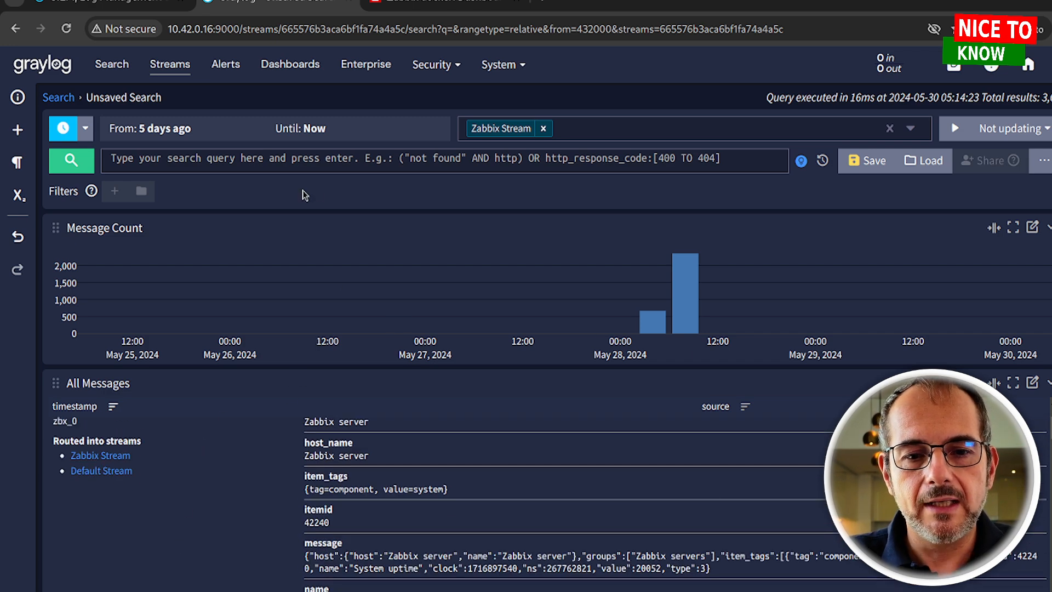
{"action": "left_click", "coordinate": [149, 162]}
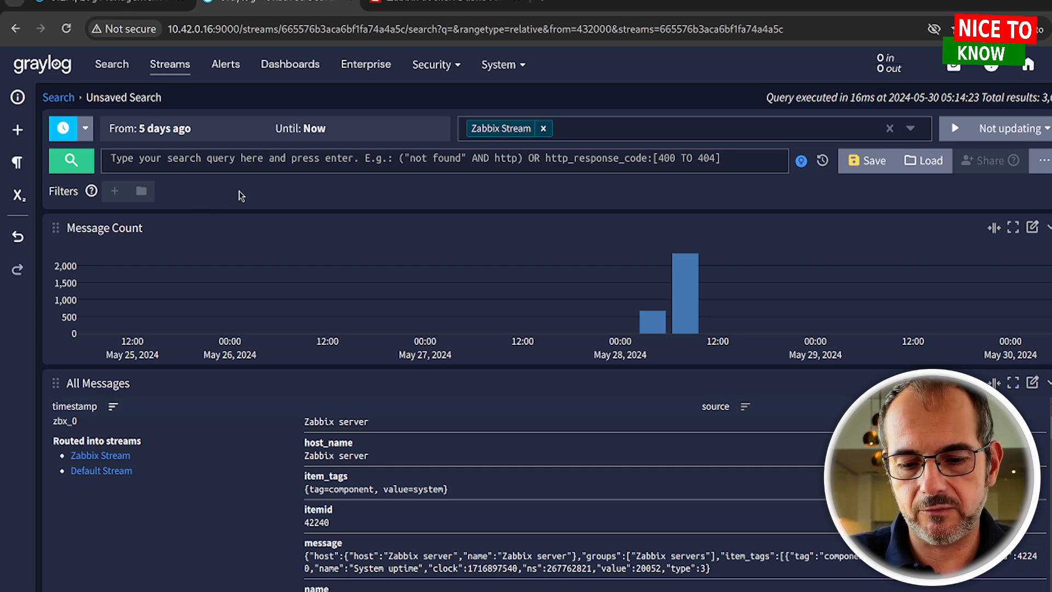
Search the stream with a host_name:zabbix query, trying and removing a wildcard
{"action": "type", "text": "ho"}
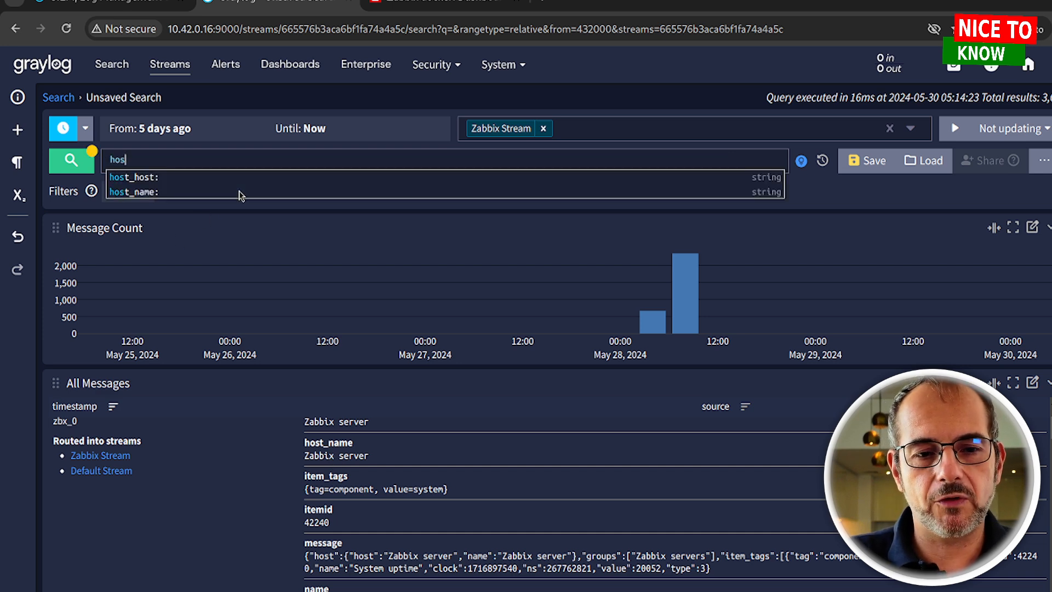
{"action": "type", "text": "s"}
{"action": "left_click", "coordinate": [241, 192]}
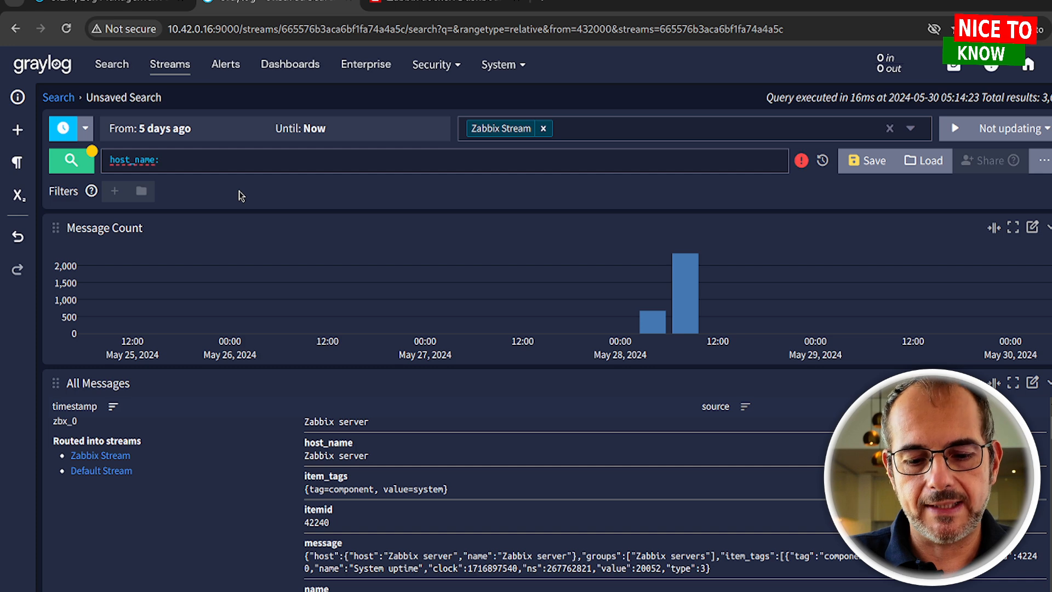
{"action": "type", "text": "zabbix"}
{"action": "key", "text": "Return"}
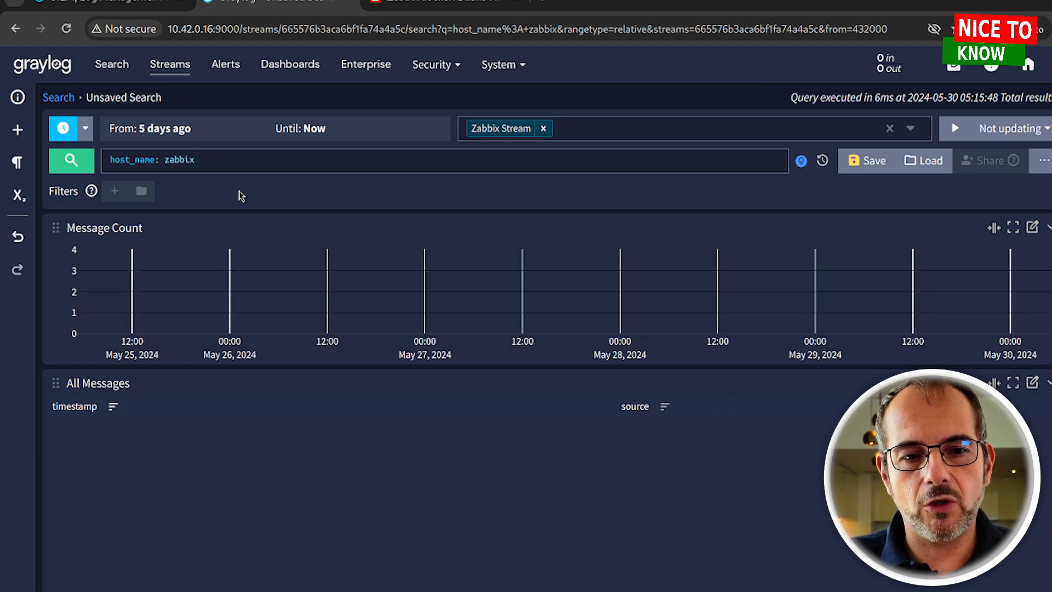
{"action": "type", "text": "*"}
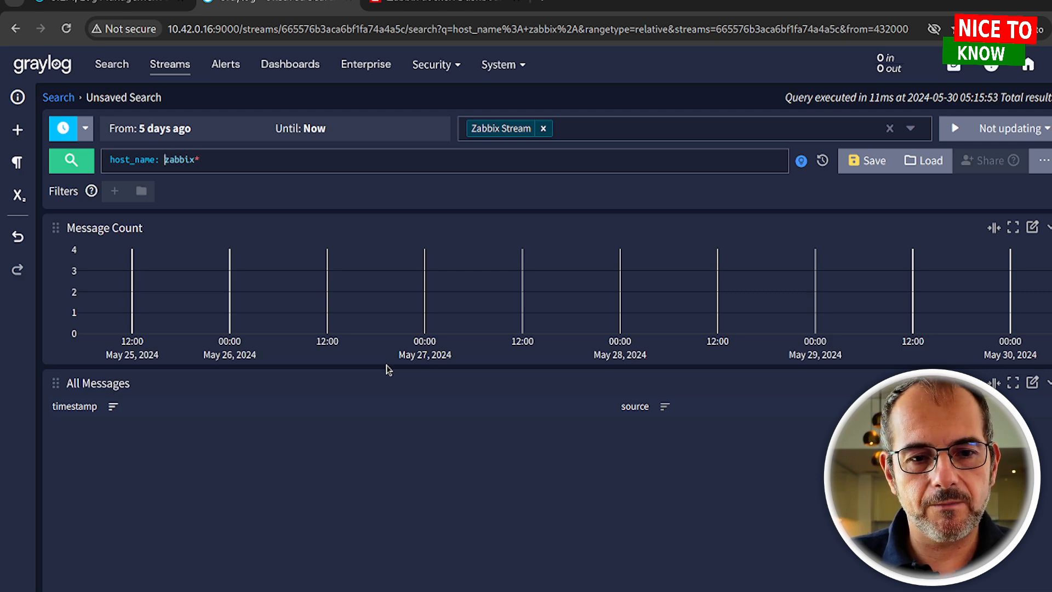
{"action": "key", "text": "BackSpace"}
{"action": "key", "text": "Return"}
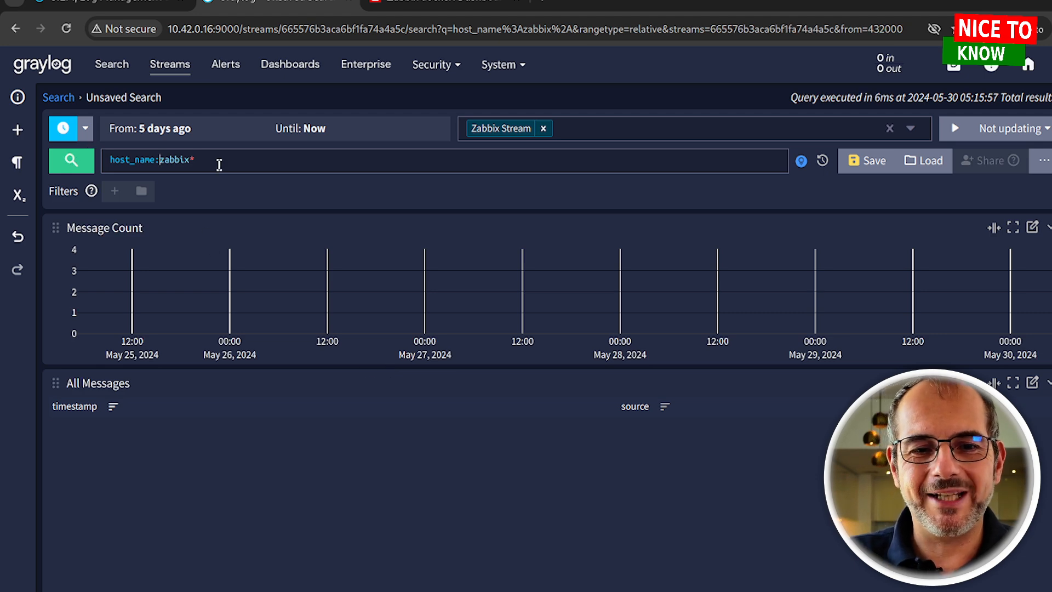
{"action": "key", "text": "BackSpace"}
{"action": "key", "text": "Return"}
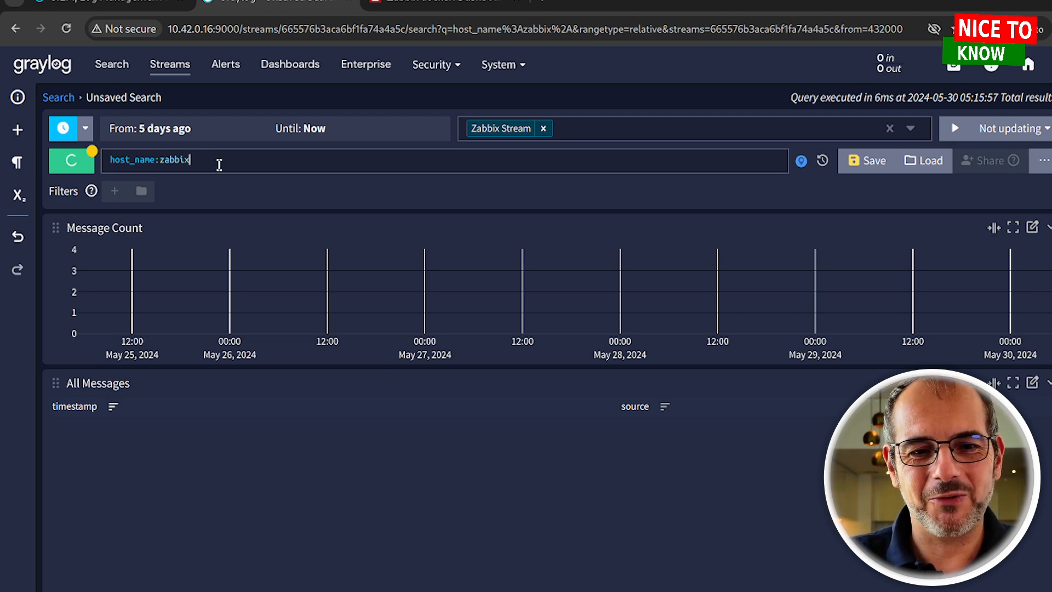
Correct the query to host_name:"Zabbix server" using the suggestion and review the results
{"action": "left_click", "coordinate": [160, 160]}
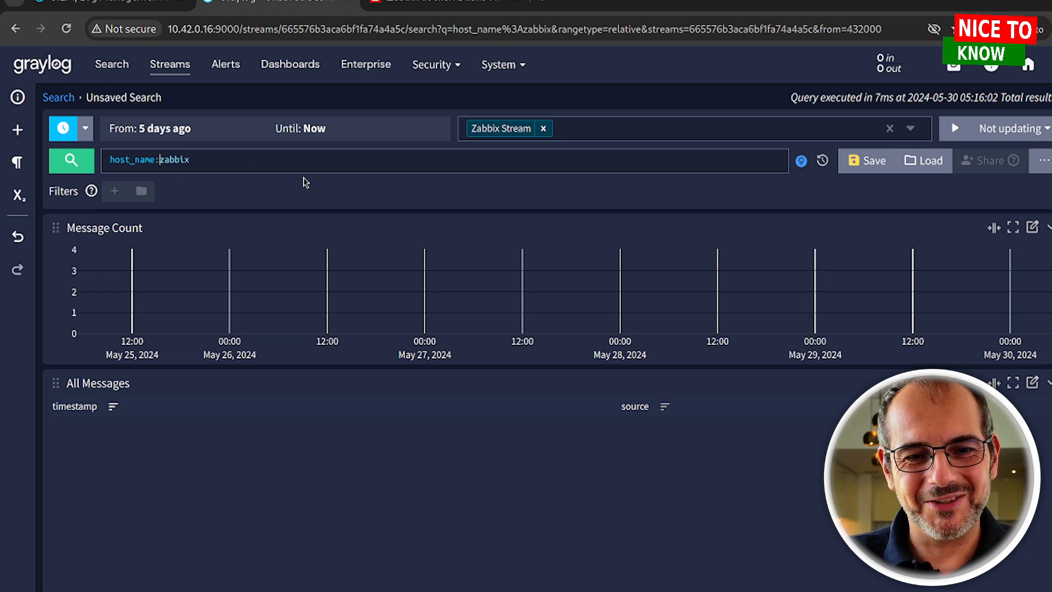
{"action": "type", "text": "\""}
{"action": "key", "text": "End"}
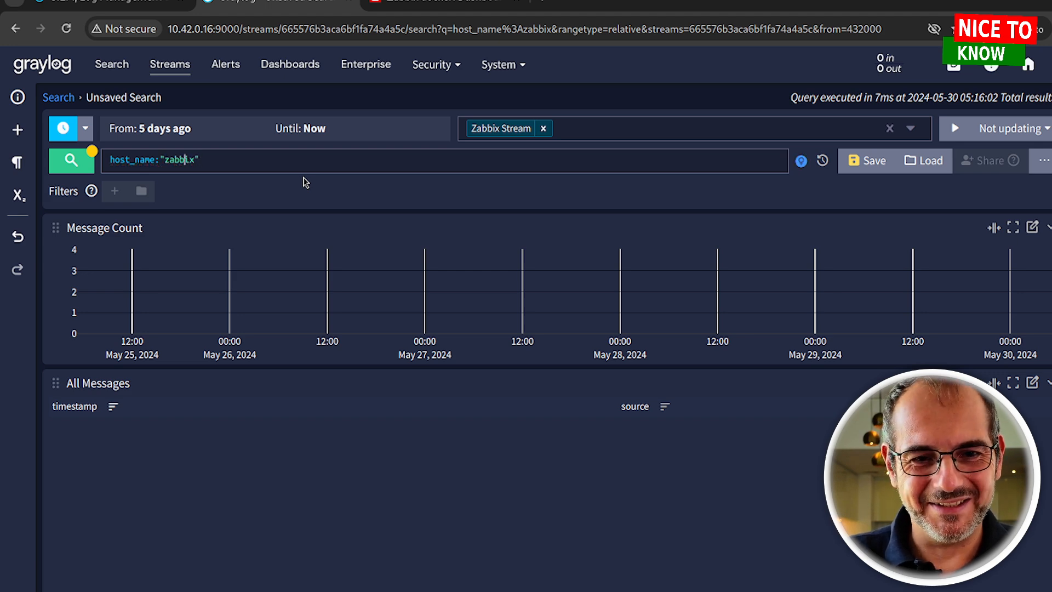
{"action": "key", "text": "BackSpace"}
{"action": "type", "text": "Z"}
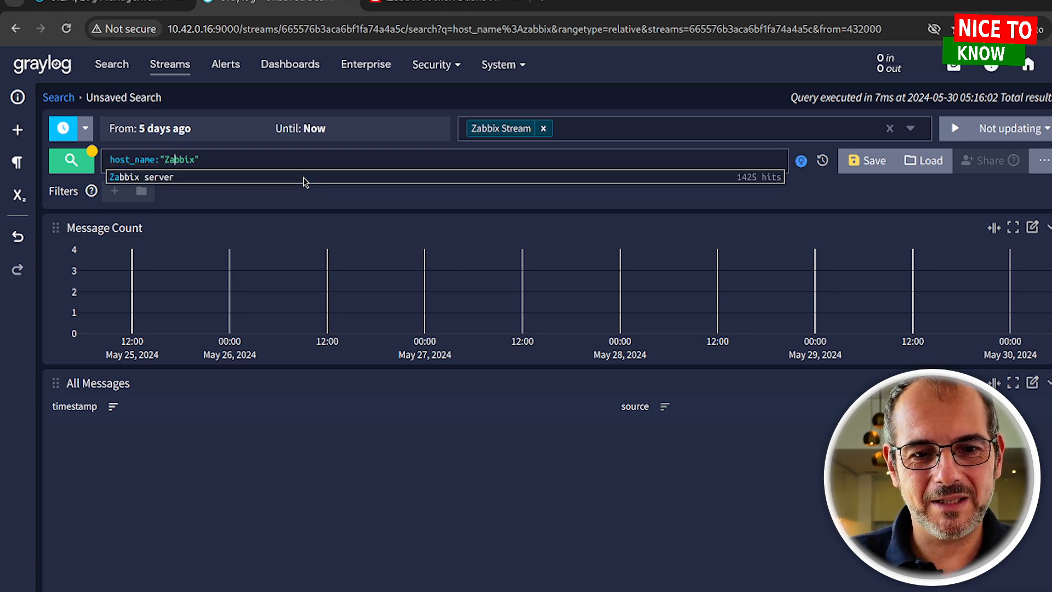
{"action": "left_click", "coordinate": [178, 179]}
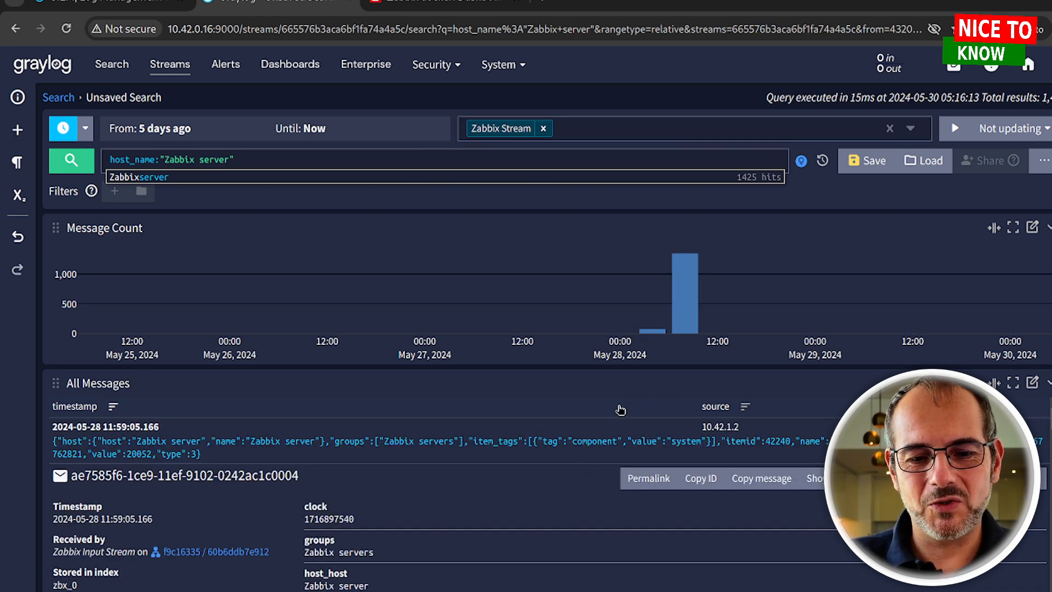
{"action": "scroll", "coordinate": [447, 507], "scroll_direction": "down", "scroll_amount": 3}
{"action": "scroll", "coordinate": [463, 504], "scroll_direction": "up", "scroll_amount": 5}
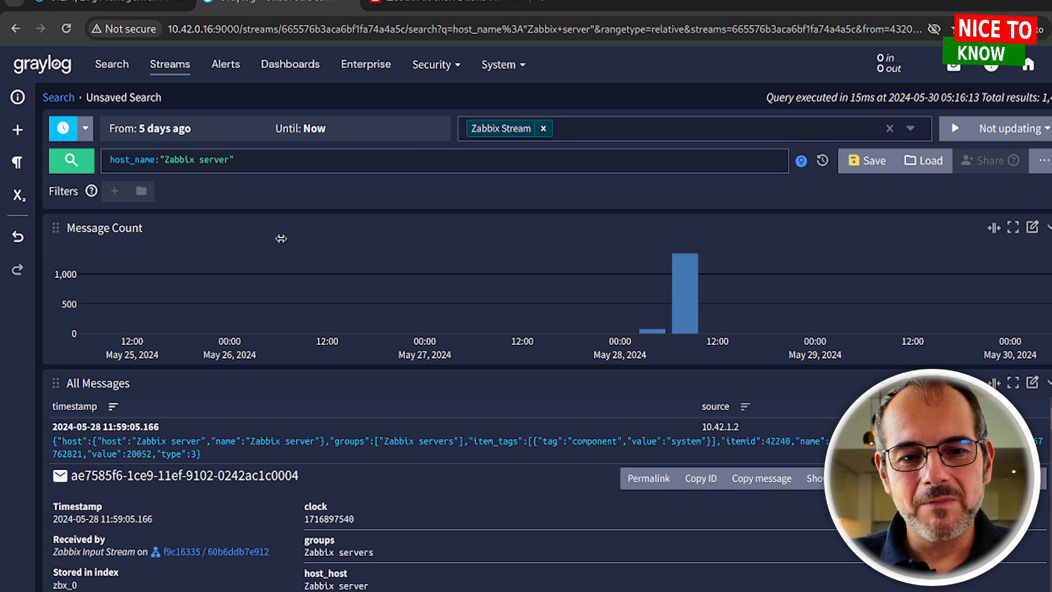
{"action": "left_click", "coordinate": [280, 169]}
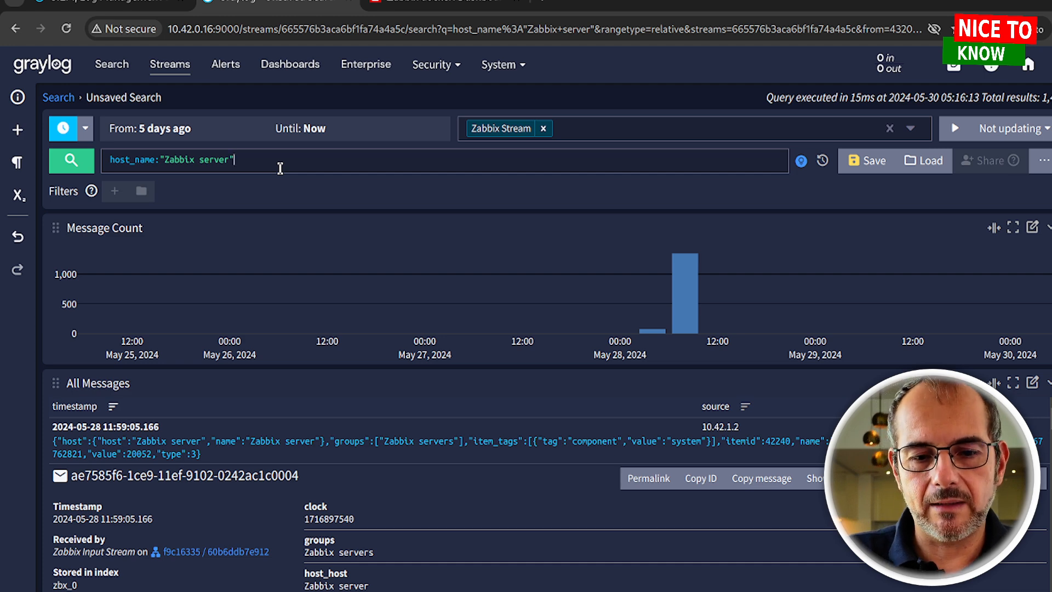
{"action": "scroll", "coordinate": [391, 534], "scroll_direction": "down", "scroll_amount": 2}
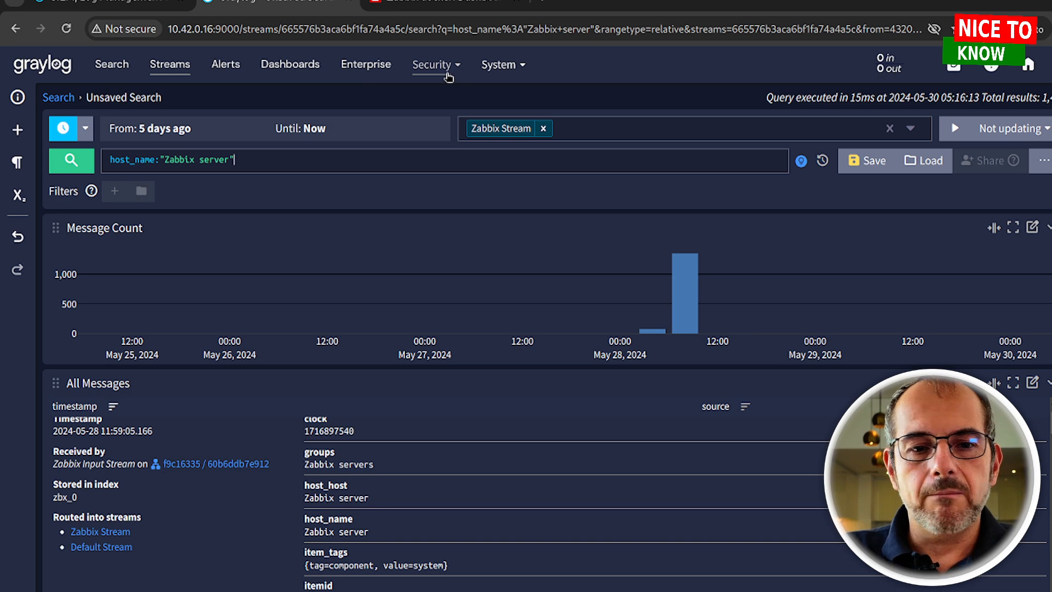
{"action": "left_click", "coordinate": [500, 65]}
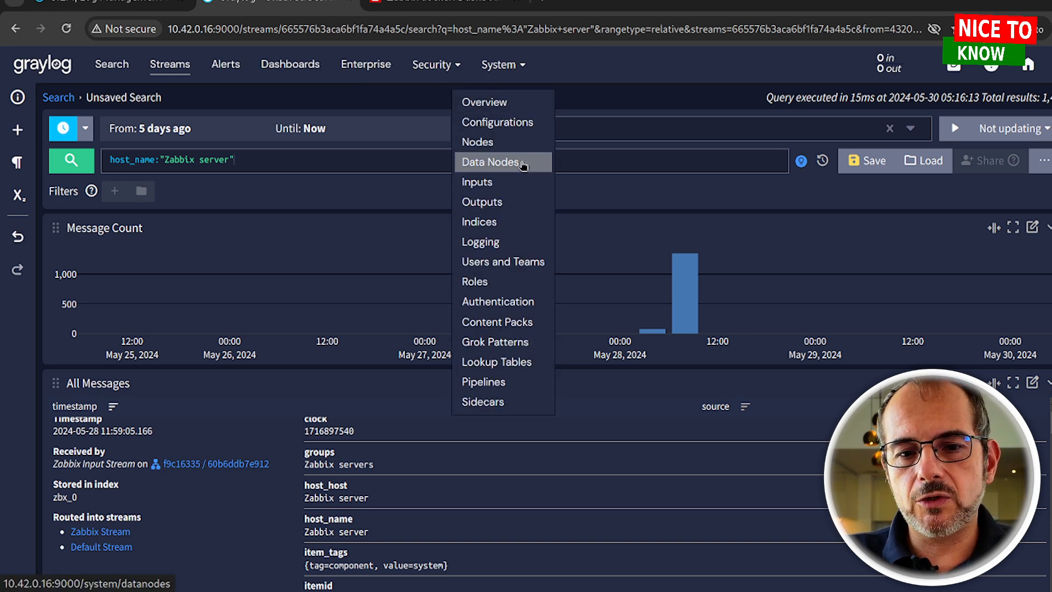
Open System > Inputs and browse the list of available input types
{"action": "left_click", "coordinate": [526, 189]}
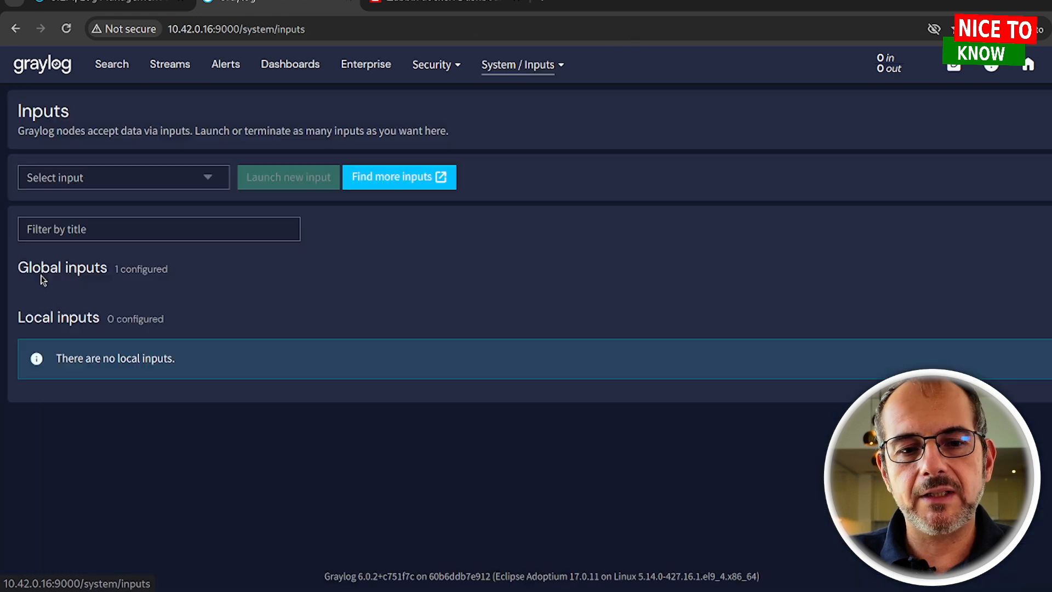
{"action": "left_click", "coordinate": [119, 180]}
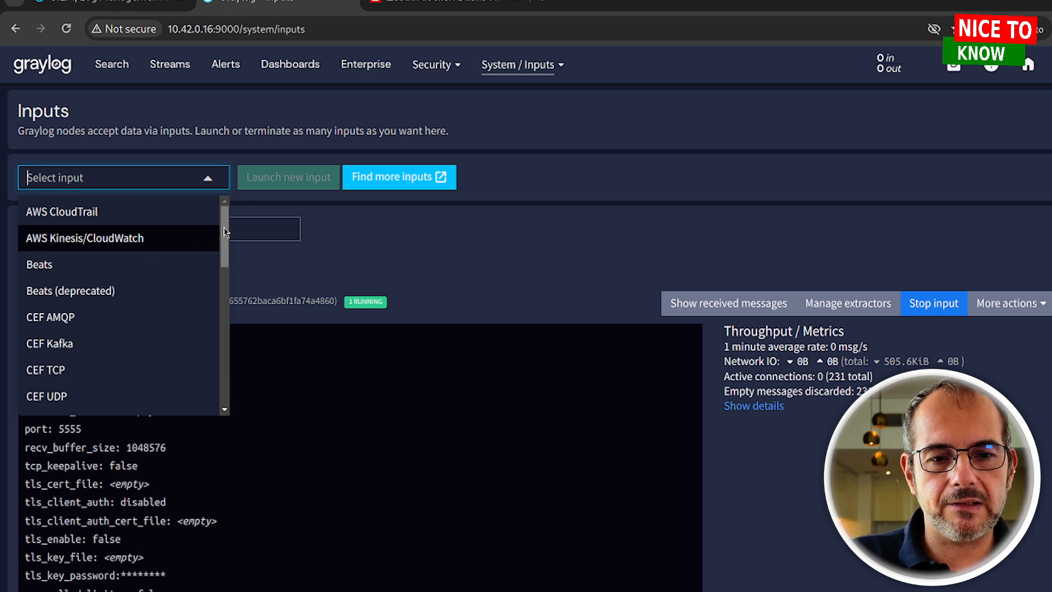
{"action": "scroll", "coordinate": [225, 240], "scroll_direction": "down", "scroll_amount": 1}
{"action": "left_click_drag", "start_coordinate": [225, 240], "coordinate": [233, 319]}
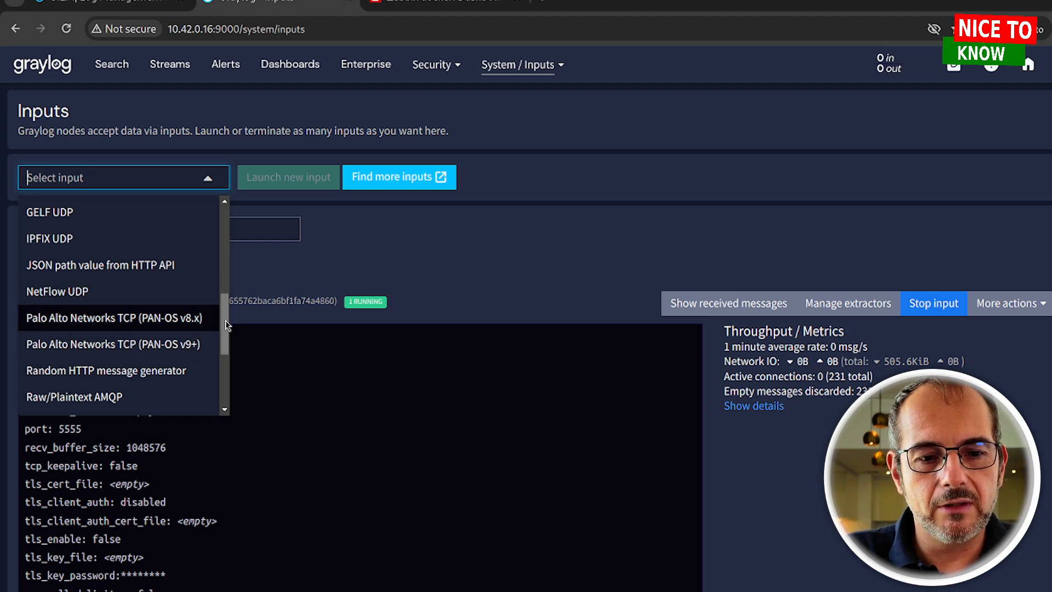
{"action": "left_click_drag", "start_coordinate": [226, 324], "coordinate": [228, 351]}
{"action": "scroll", "coordinate": [146, 384], "scroll_direction": "down", "scroll_amount": 3}
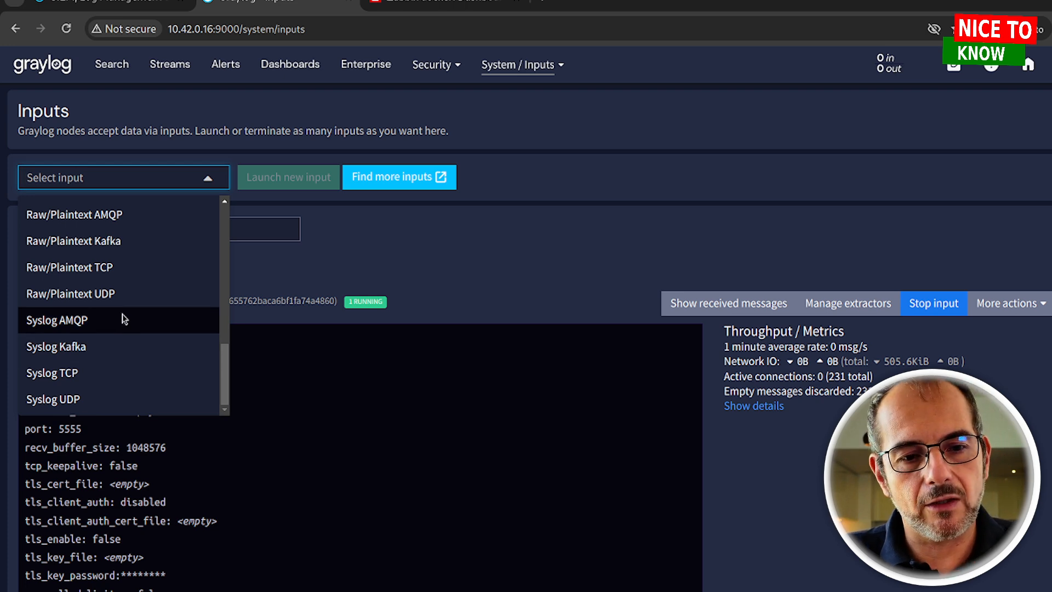
{"action": "scroll", "coordinate": [146, 344], "scroll_direction": "up", "scroll_amount": 4}
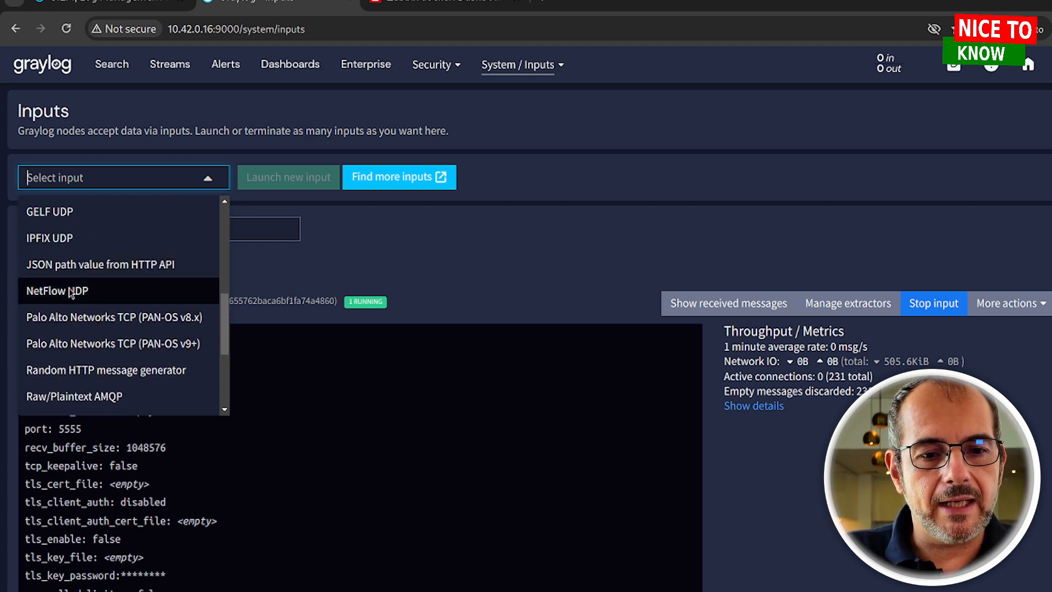
{"action": "scroll", "coordinate": [77, 296], "scroll_direction": "up", "scroll_amount": 2}
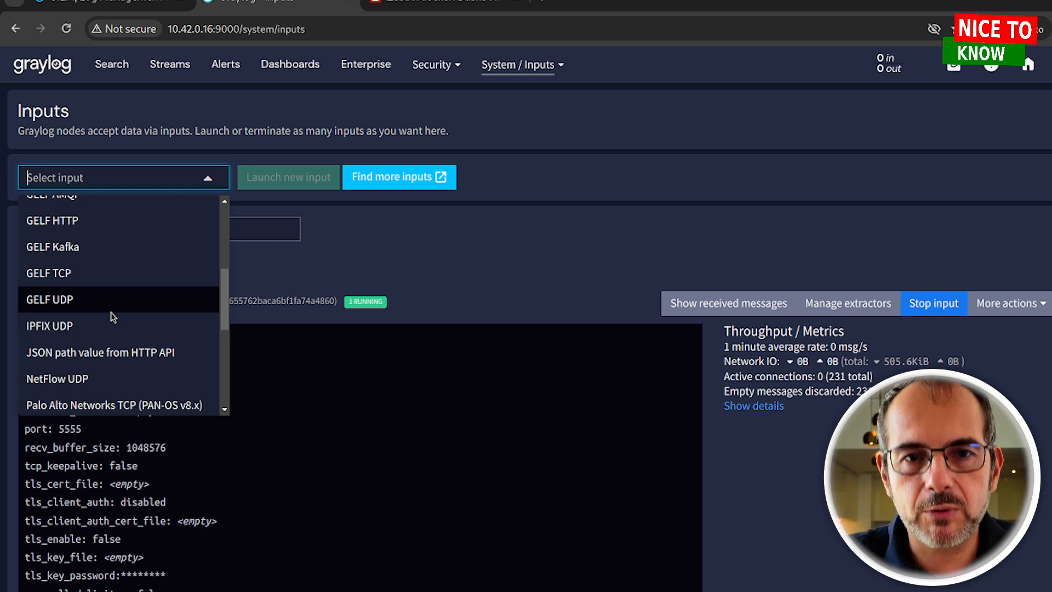
{"action": "left_click", "coordinate": [582, 124]}
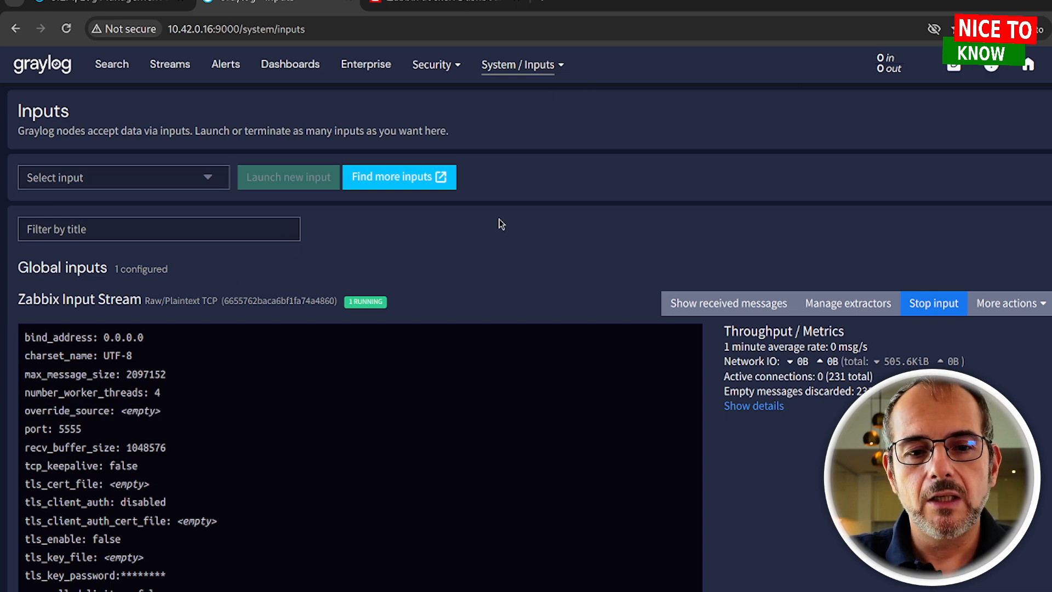
Go to the Indices page listing the Zabbix Stream index set with prefix zbx
{"action": "scroll", "coordinate": [501, 223], "scroll_direction": "down", "scroll_amount": 3}
{"action": "scroll", "coordinate": [500, 223], "scroll_direction": "up", "scroll_amount": 3}
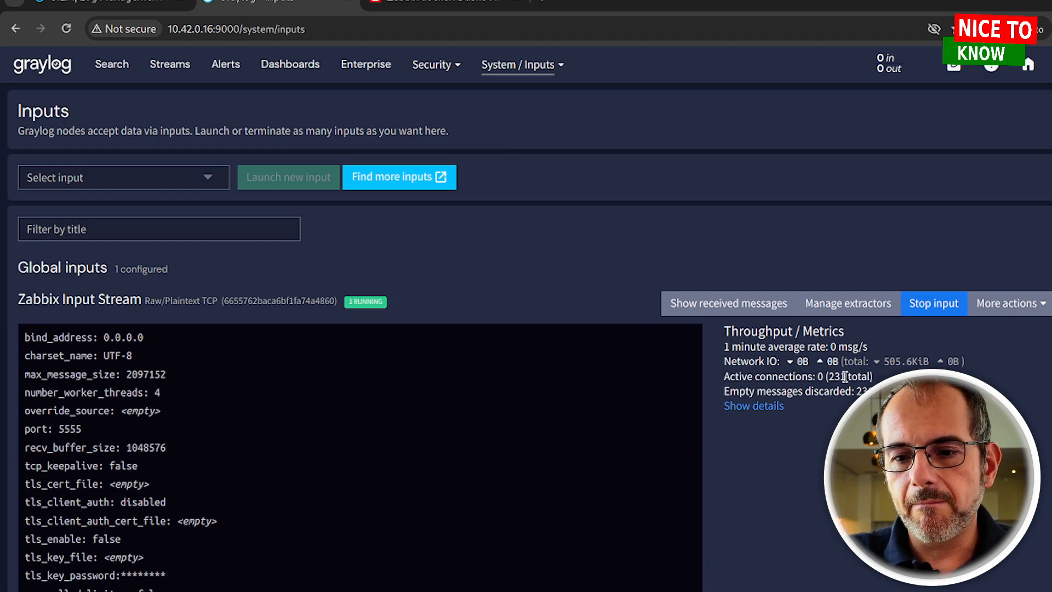
{"action": "left_click", "coordinate": [527, 64]}
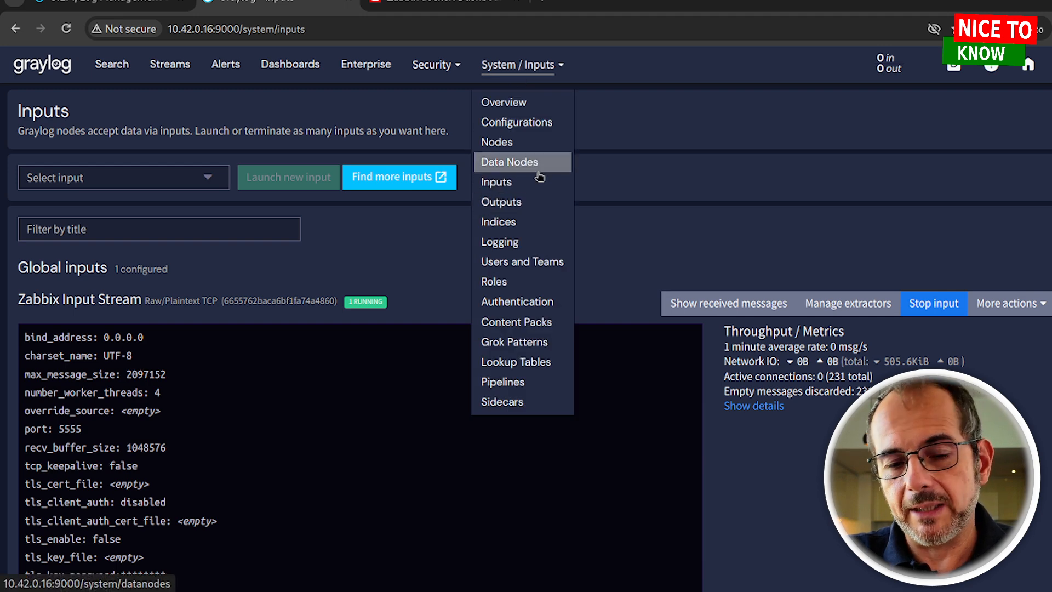
{"action": "left_click", "coordinate": [545, 221]}
Open a blank Create index set form and click into its Title field
{"action": "scroll", "coordinate": [450, 260], "scroll_direction": "down", "scroll_amount": 5}
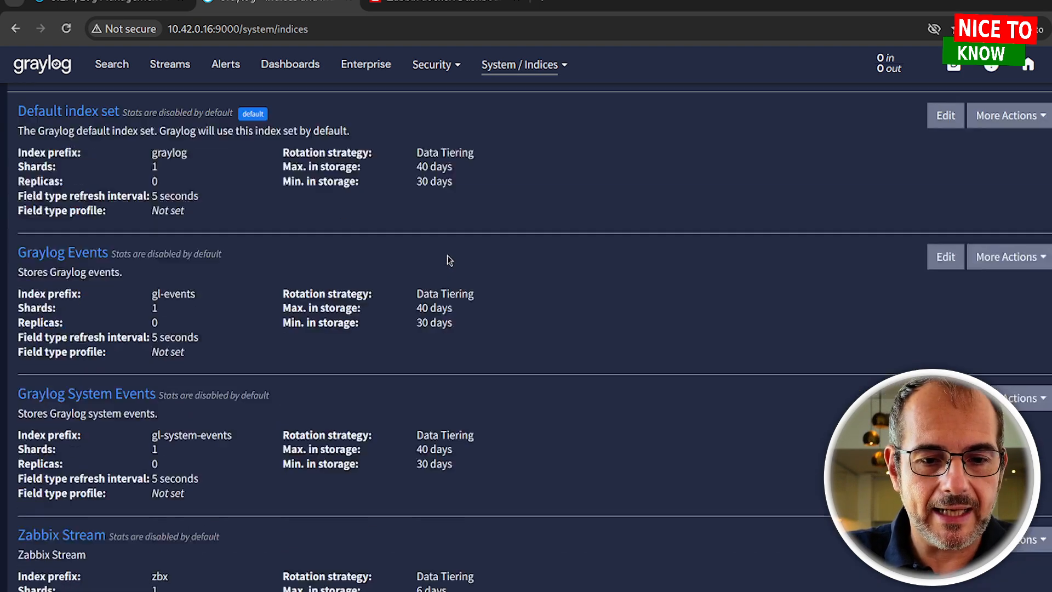
{"action": "scroll", "coordinate": [706, 222], "scroll_direction": "down", "scroll_amount": 2}
{"action": "scroll", "coordinate": [705, 221], "scroll_direction": "up", "scroll_amount": 10}
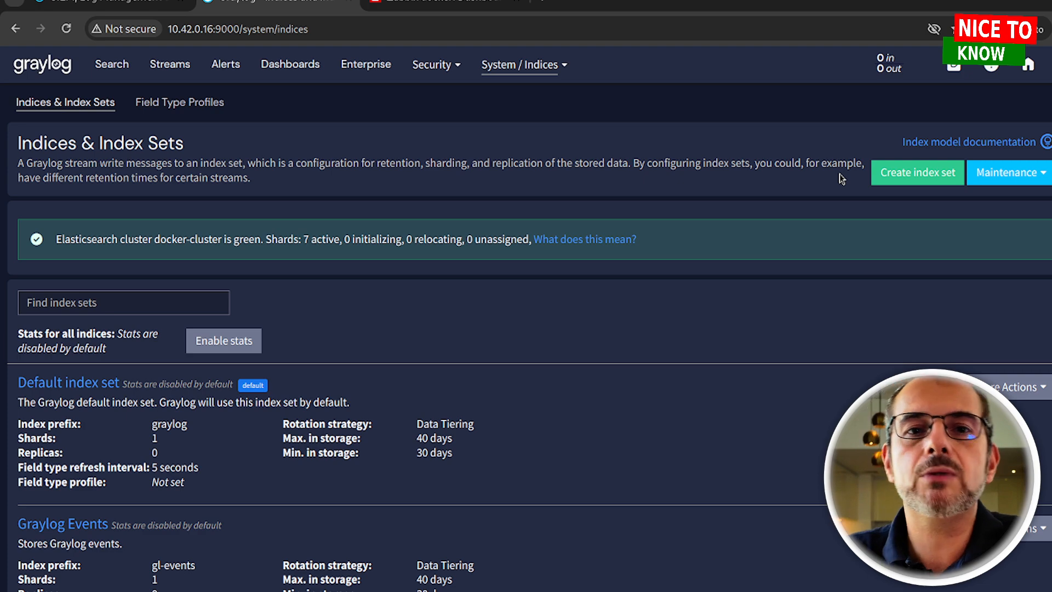
{"action": "left_click", "coordinate": [885, 173]}
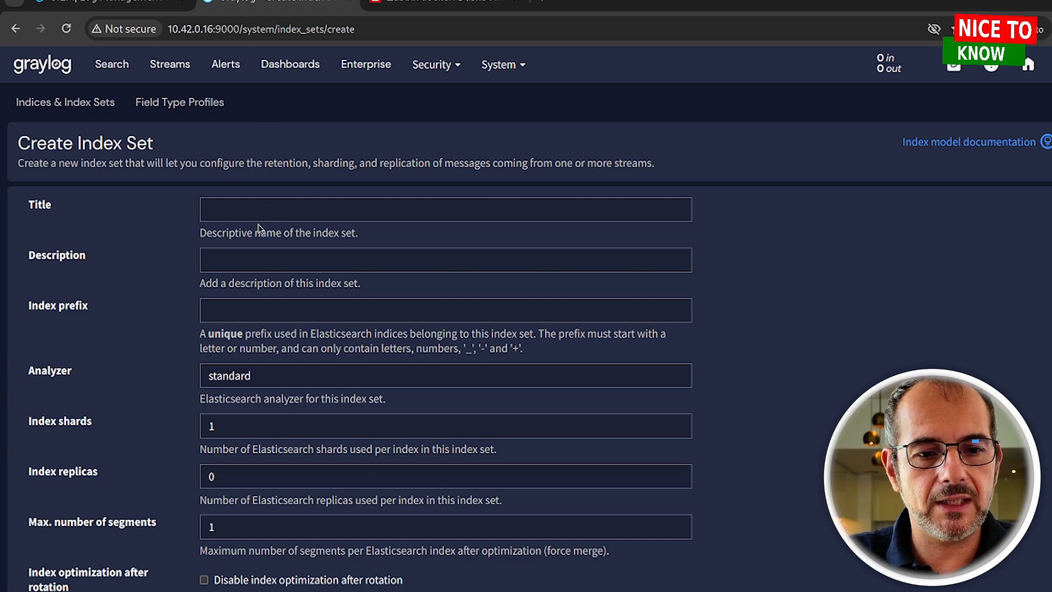
{"action": "left_click", "coordinate": [338, 205]}
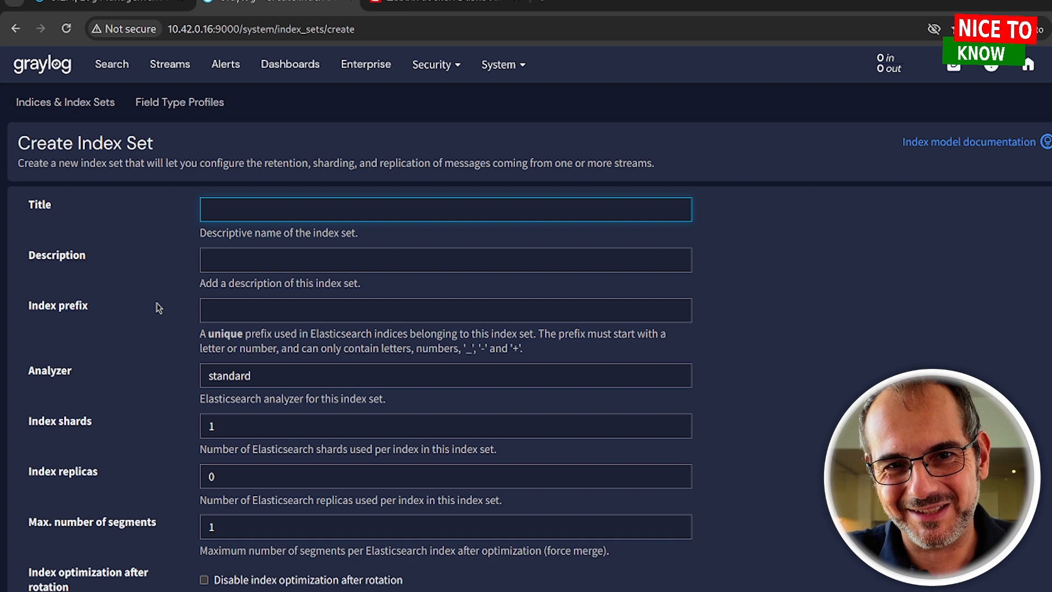
Return to the Streams page showing the Zabbix Stream with 2 rules
{"action": "scroll", "coordinate": [107, 492], "scroll_direction": "down", "scroll_amount": 5}
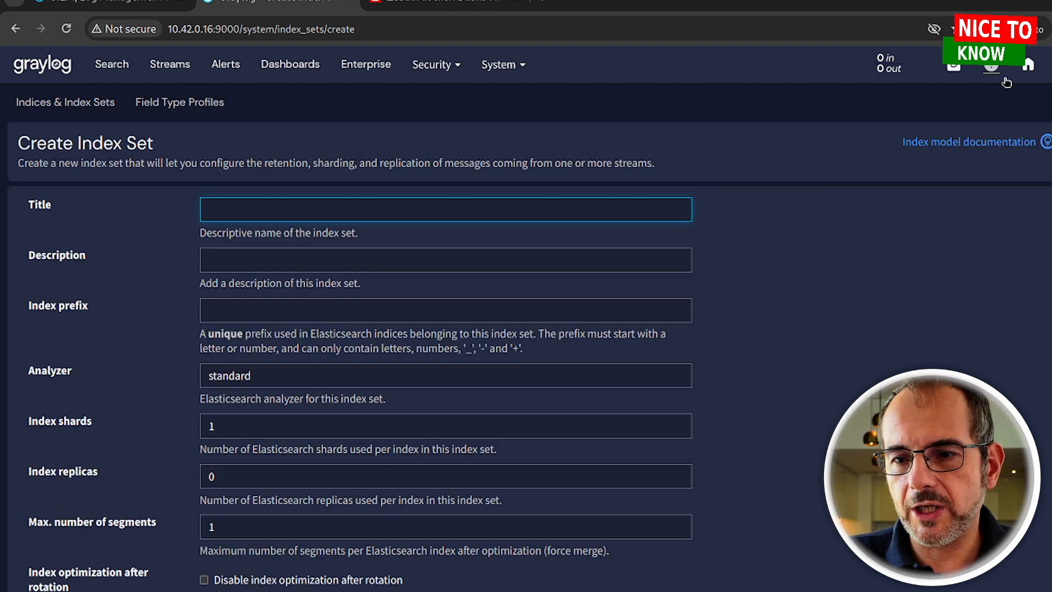
{"action": "left_click", "coordinate": [496, 65]}
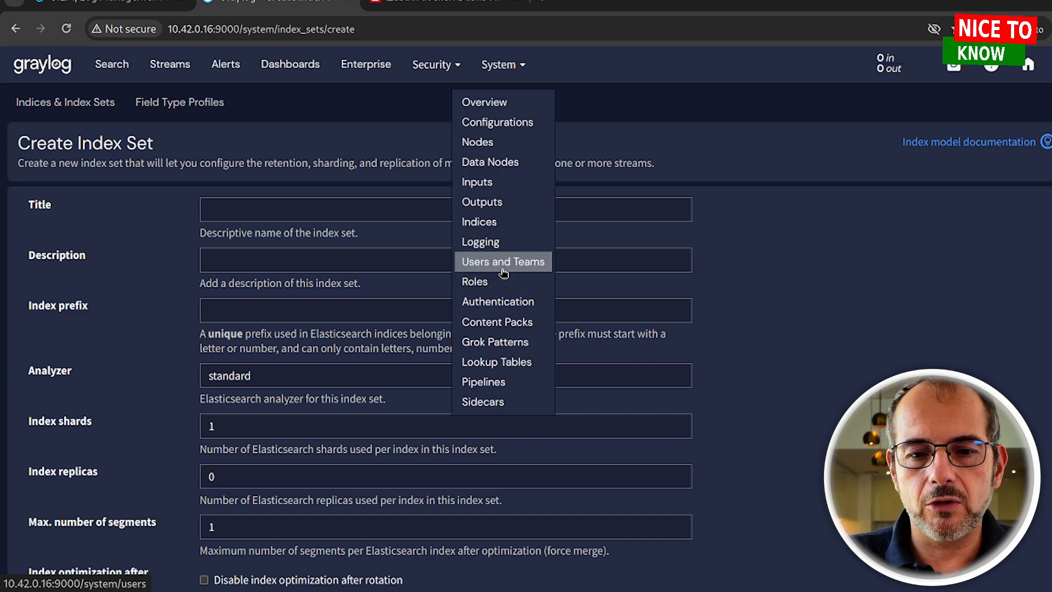
{"action": "left_click", "coordinate": [171, 67]}
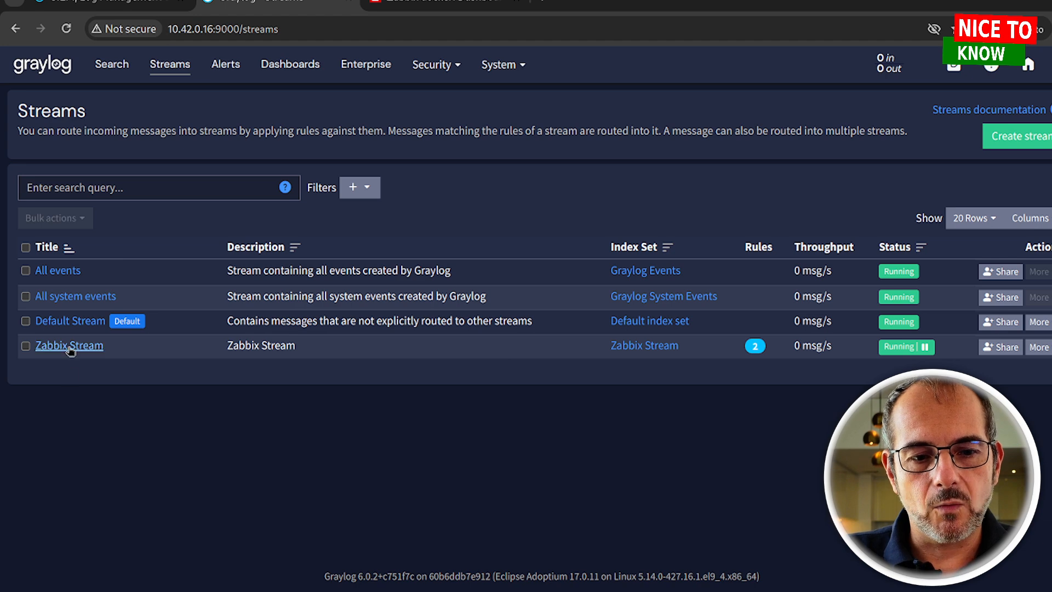
Preview the Create stream dialog and its index sets, cancel it, and open Zabbix Stream's Manage Rules
{"action": "left_click", "coordinate": [1035, 358]}
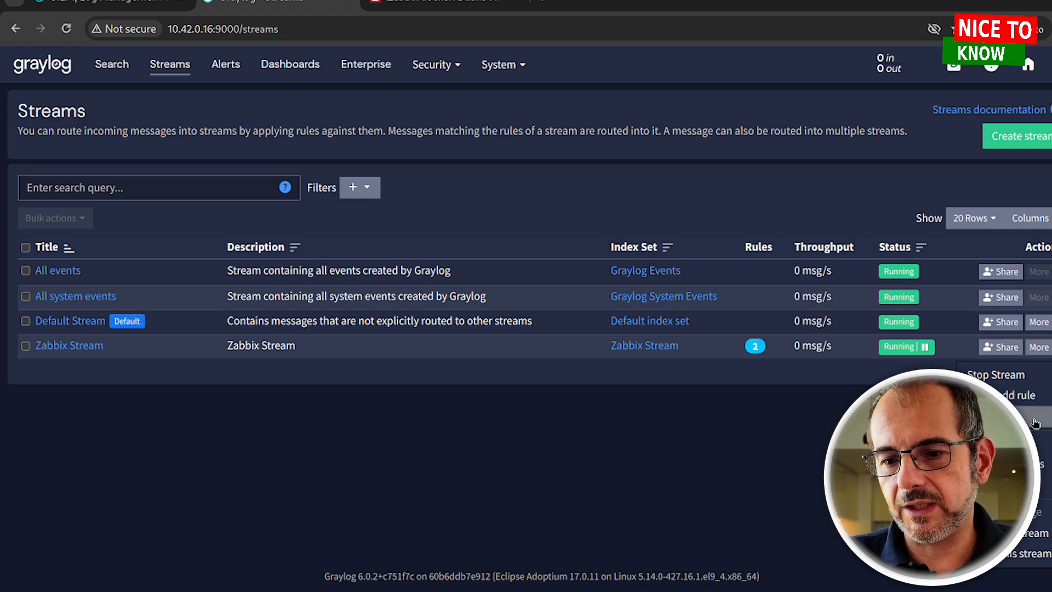
{"action": "left_click", "coordinate": [1016, 136]}
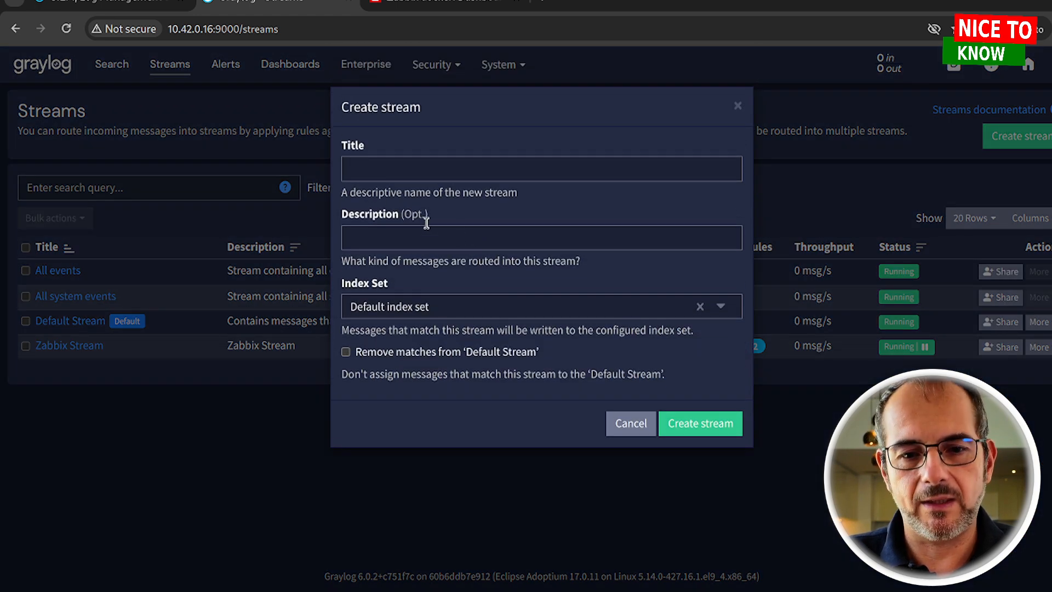
{"action": "left_click", "coordinate": [382, 171]}
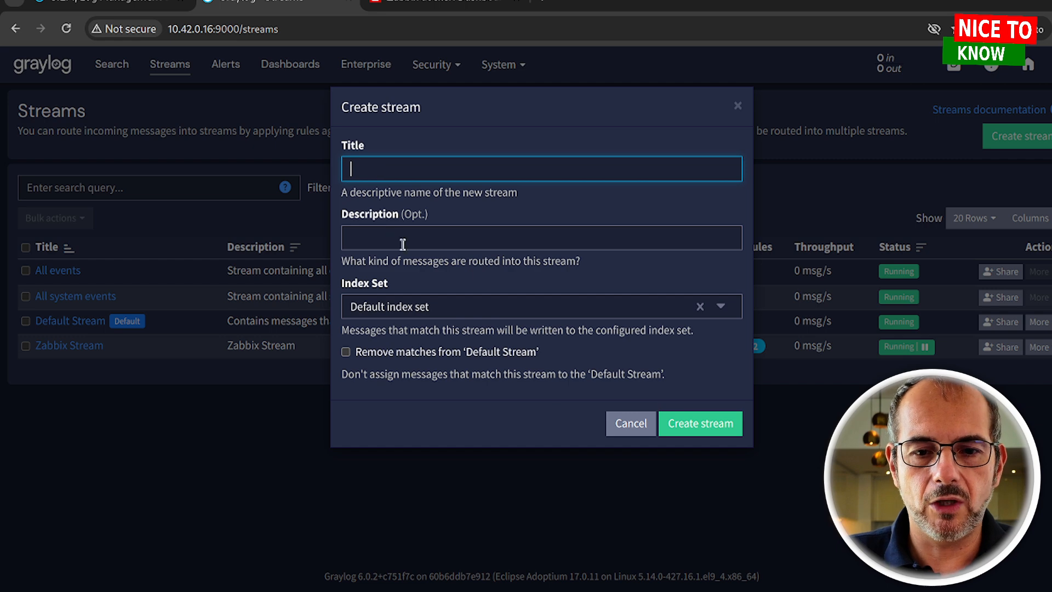
{"action": "left_click", "coordinate": [418, 310]}
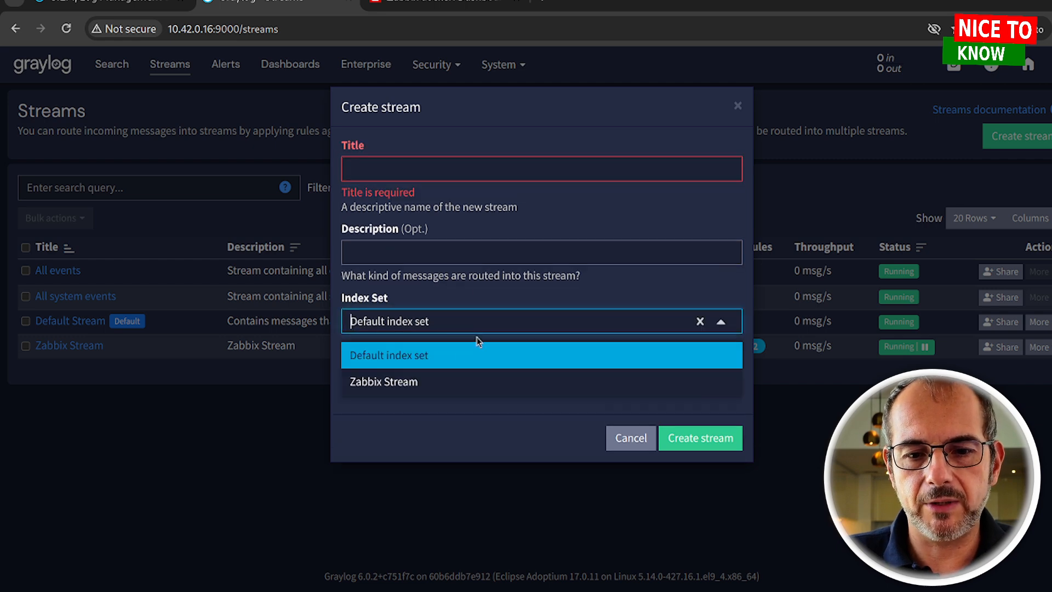
{"action": "left_click", "coordinate": [355, 462]}
{"action": "left_click", "coordinate": [630, 439]}
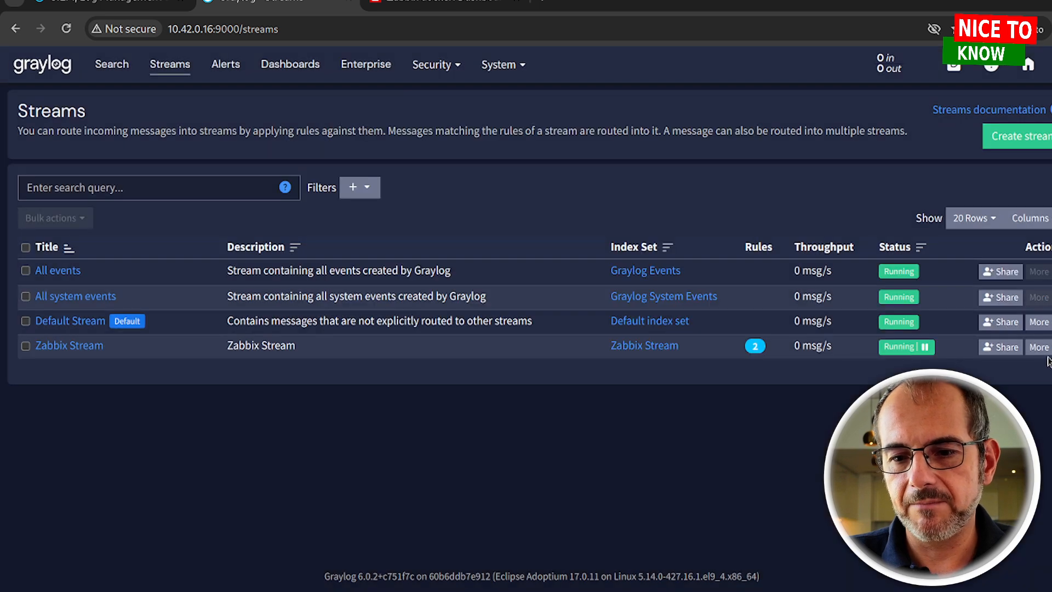
{"action": "left_click", "coordinate": [1039, 348]}
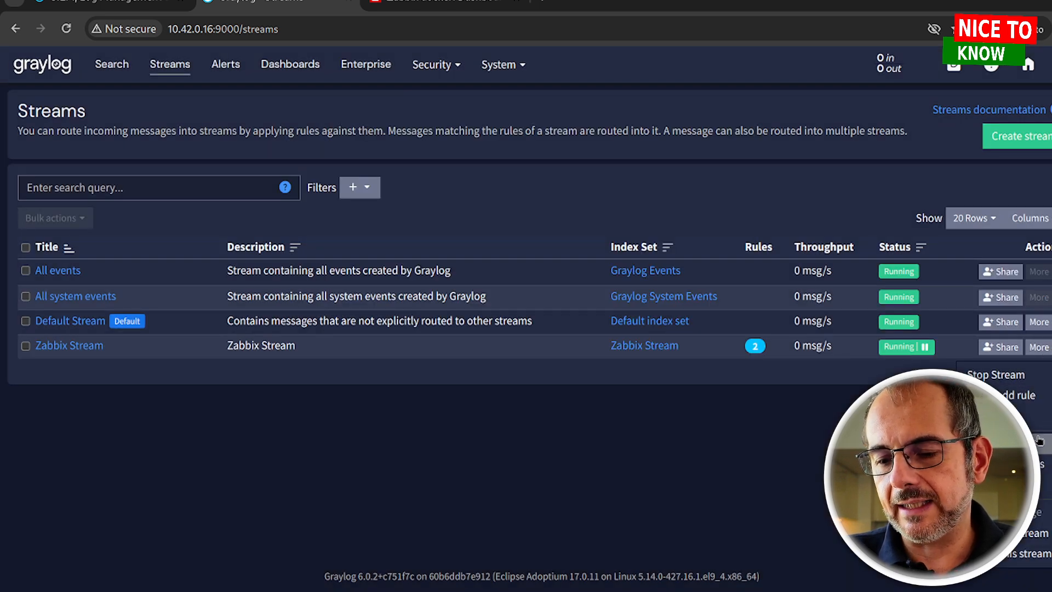
{"action": "left_click", "coordinate": [1040, 454]}
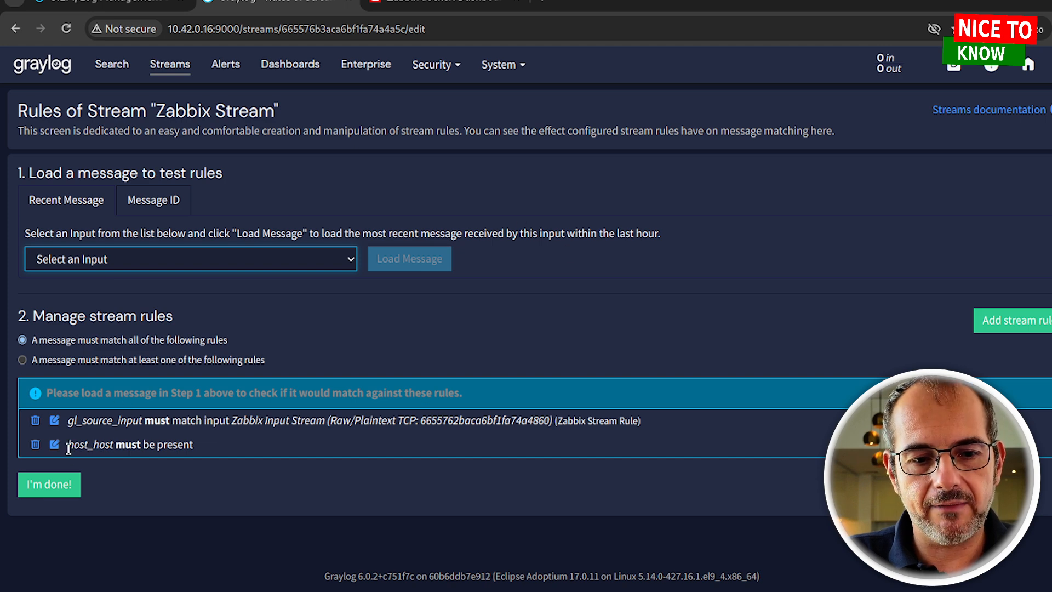
Highlight the host_host field in the second rule, then switch to the Zabbix browser tab
{"action": "left_click_drag", "start_coordinate": [67, 445], "coordinate": [114, 444]}
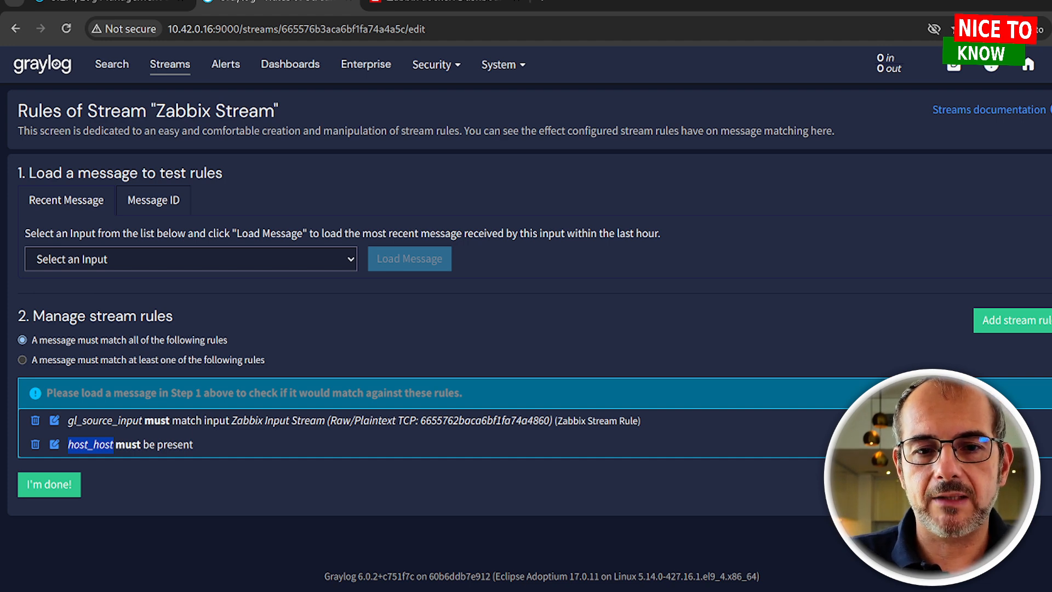
{"action": "left_click", "coordinate": [461, 8]}
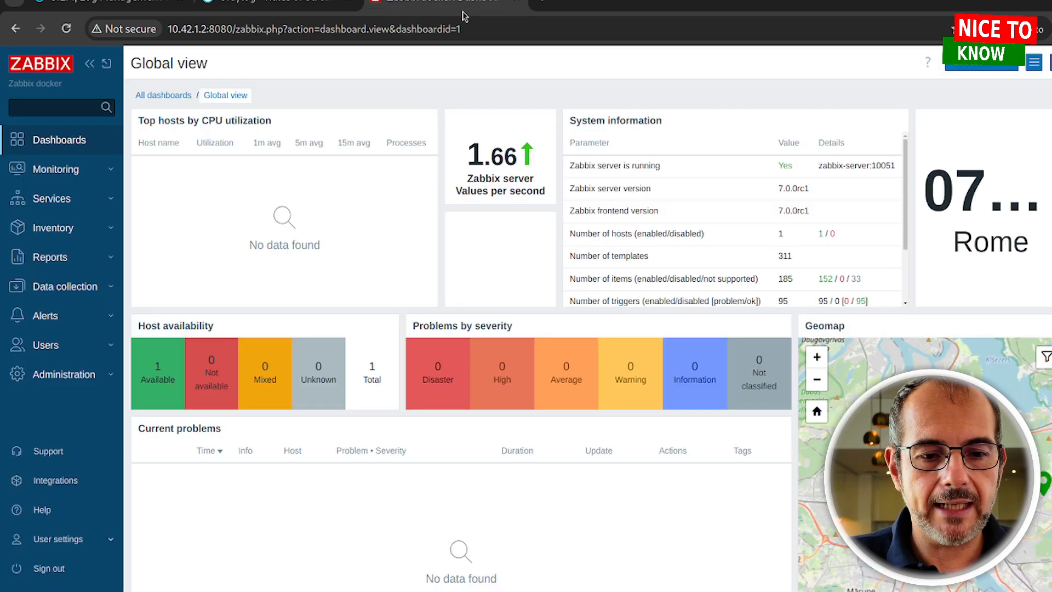
Go to Administration > General > Connectors and dismiss an empty new-connector form
{"action": "left_click", "coordinate": [90, 377]}
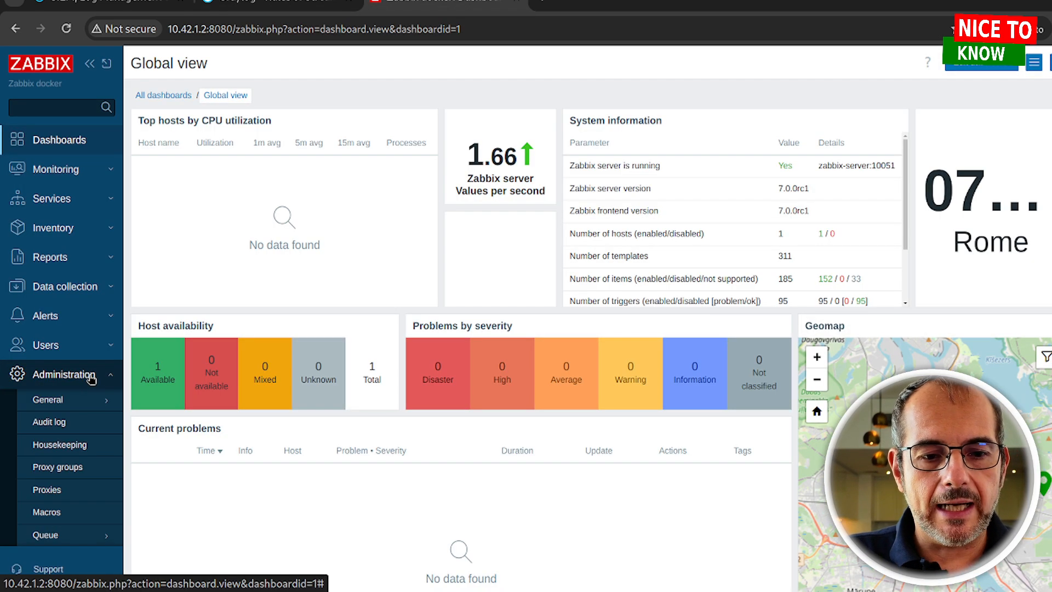
{"action": "left_click", "coordinate": [94, 400]}
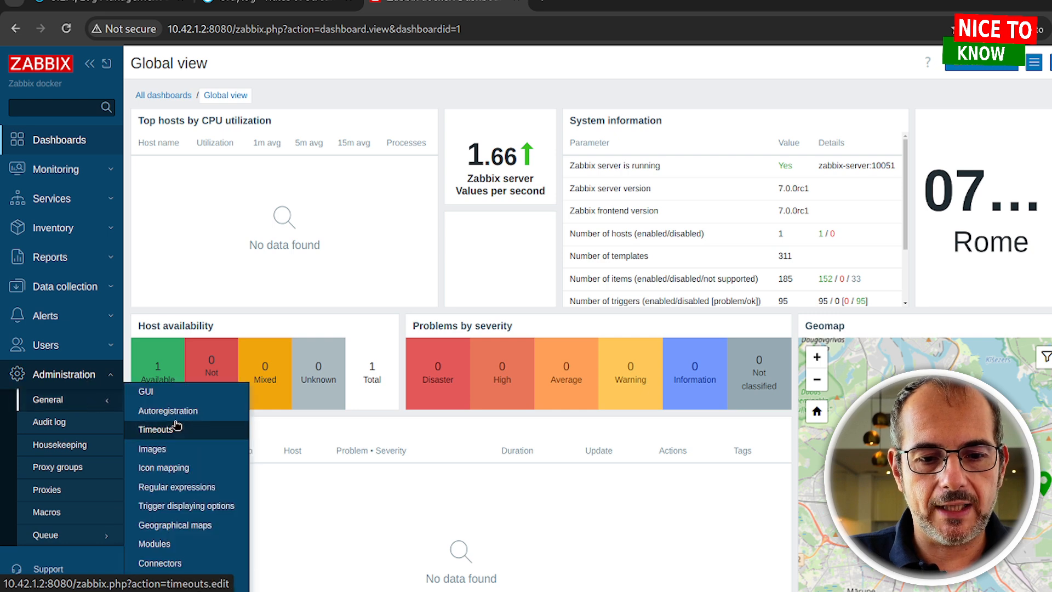
{"action": "left_click", "coordinate": [197, 570]}
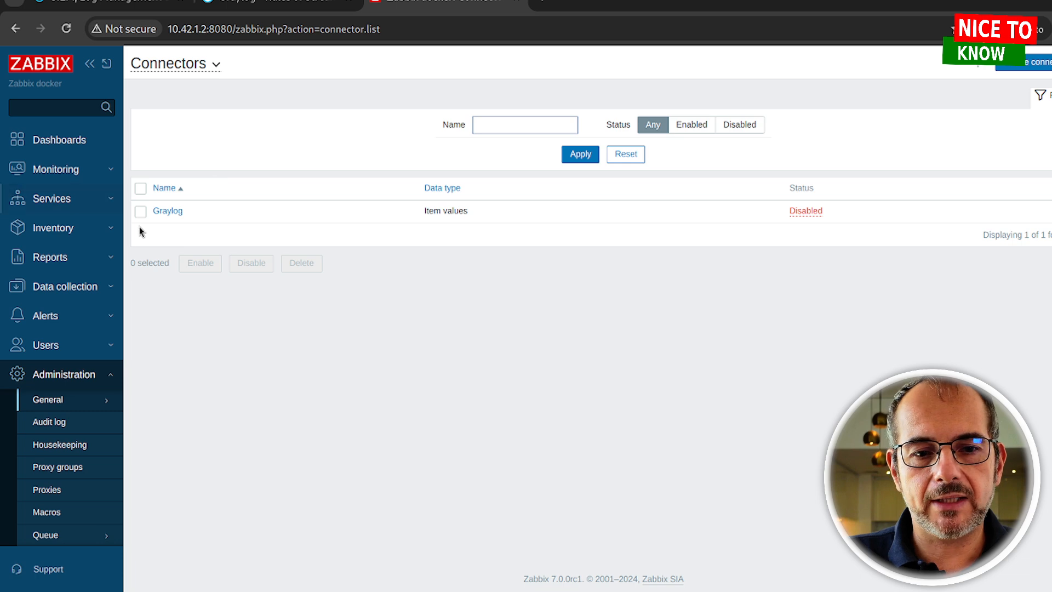
{"action": "left_click", "coordinate": [1020, 64]}
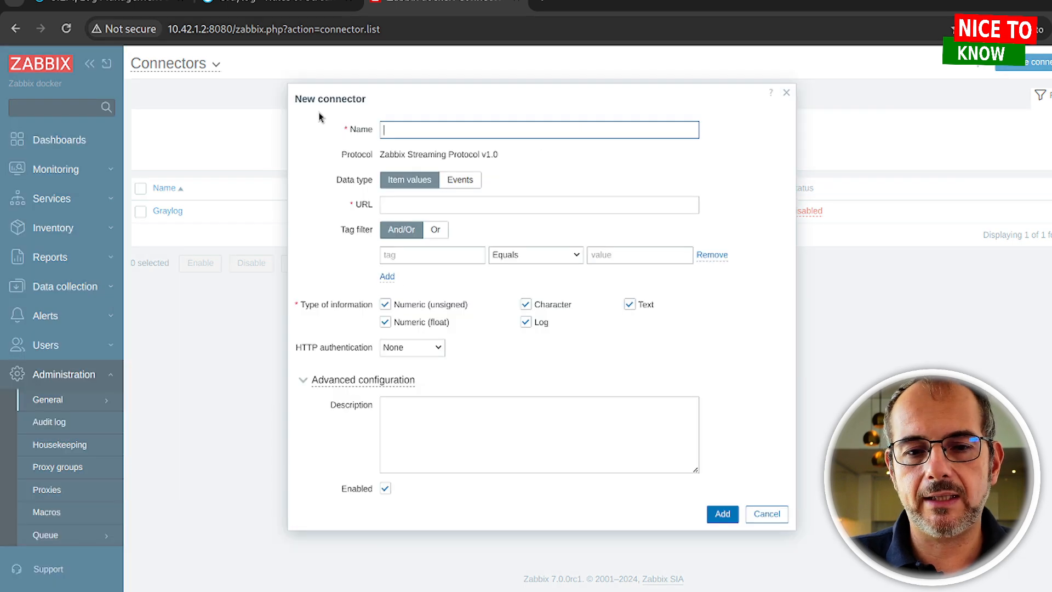
{"action": "left_click", "coordinate": [748, 518]}
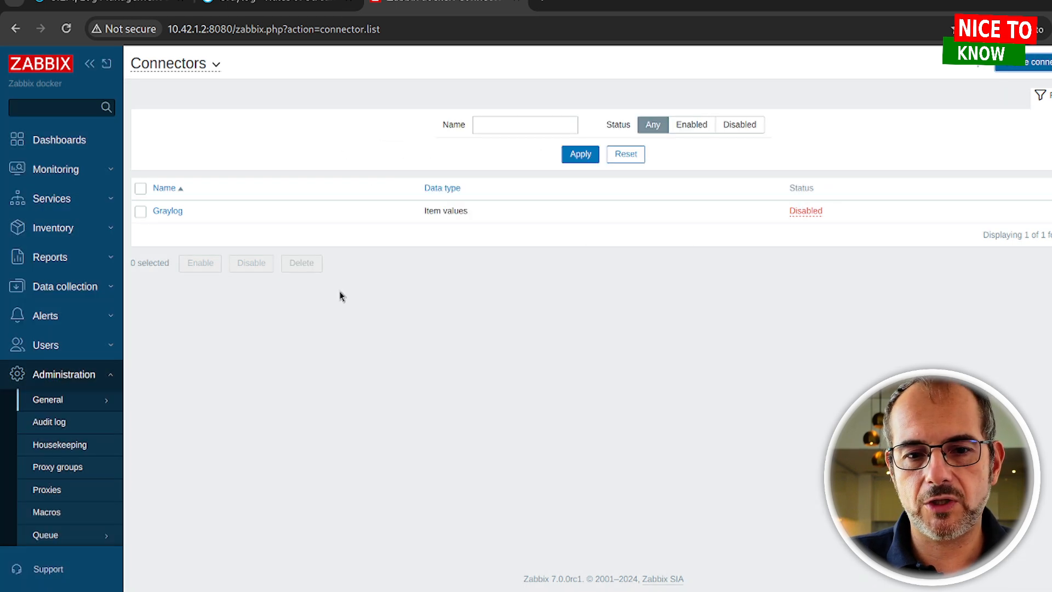
{"action": "left_click", "coordinate": [165, 213]}
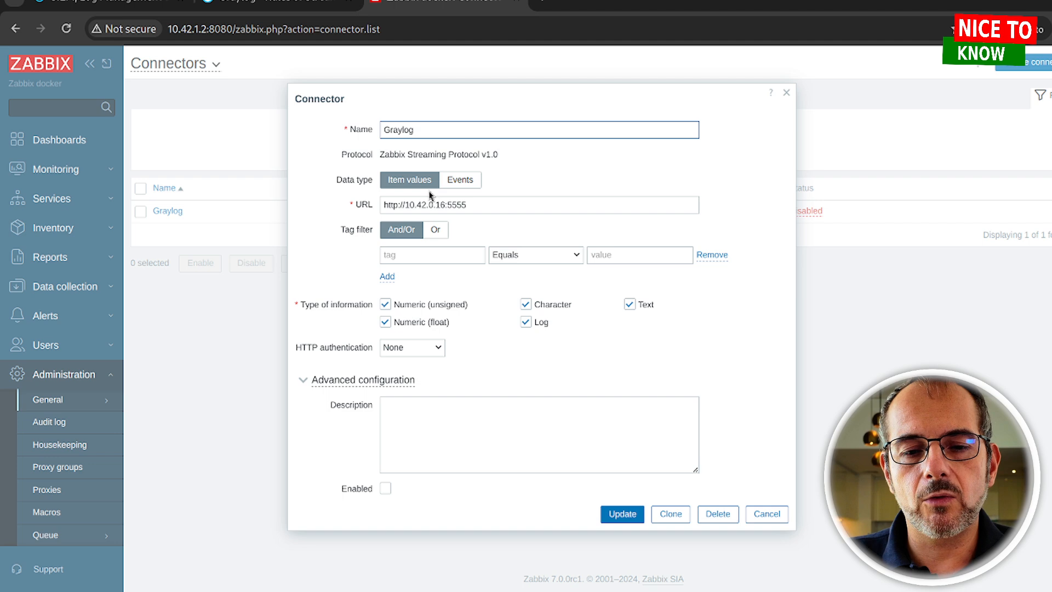
{"action": "left_click", "coordinate": [480, 208]}
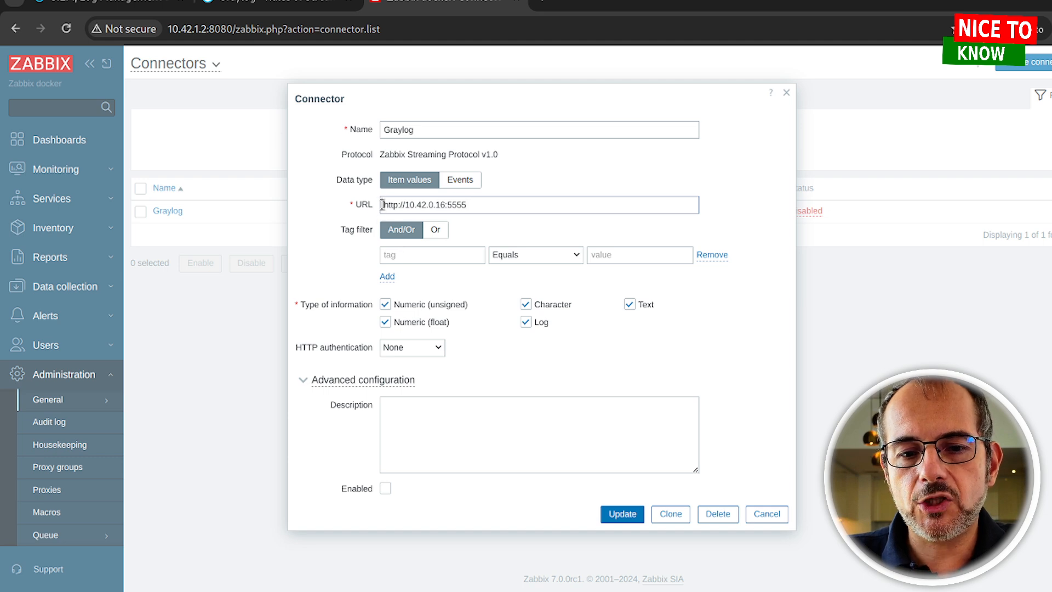
{"action": "left_click_drag", "start_coordinate": [382, 204], "coordinate": [575, 235]}
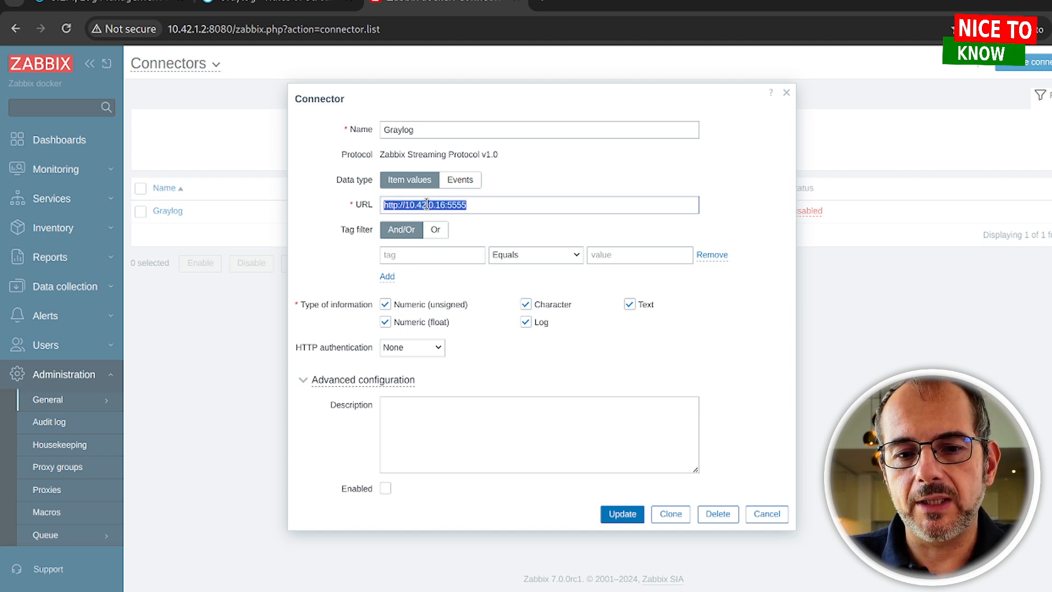
{"action": "triple_click", "coordinate": [520, 210]}
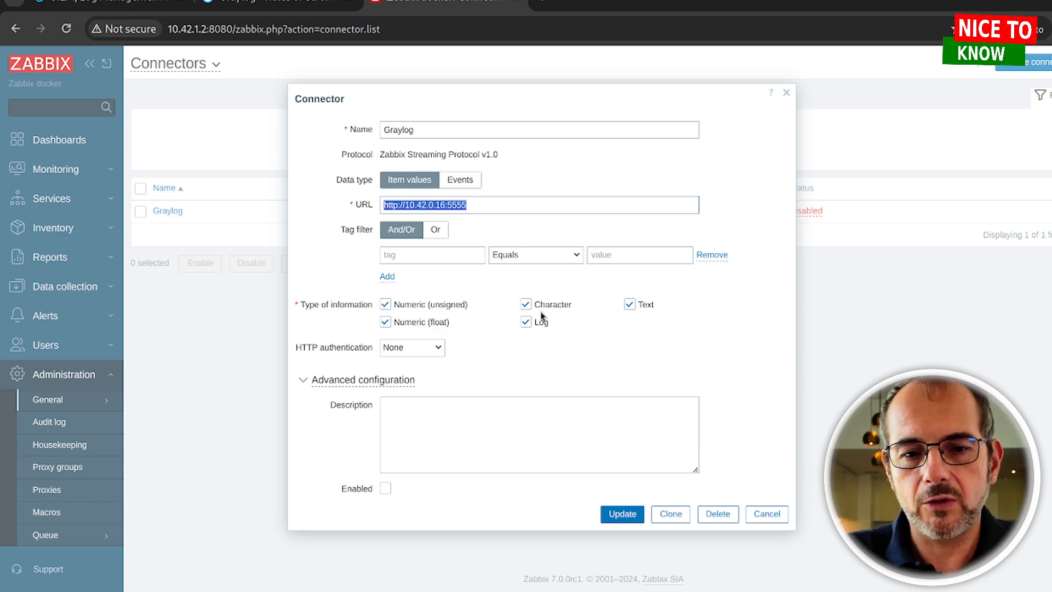
{"action": "left_click", "coordinate": [402, 353]}
{"action": "left_click", "coordinate": [423, 365]}
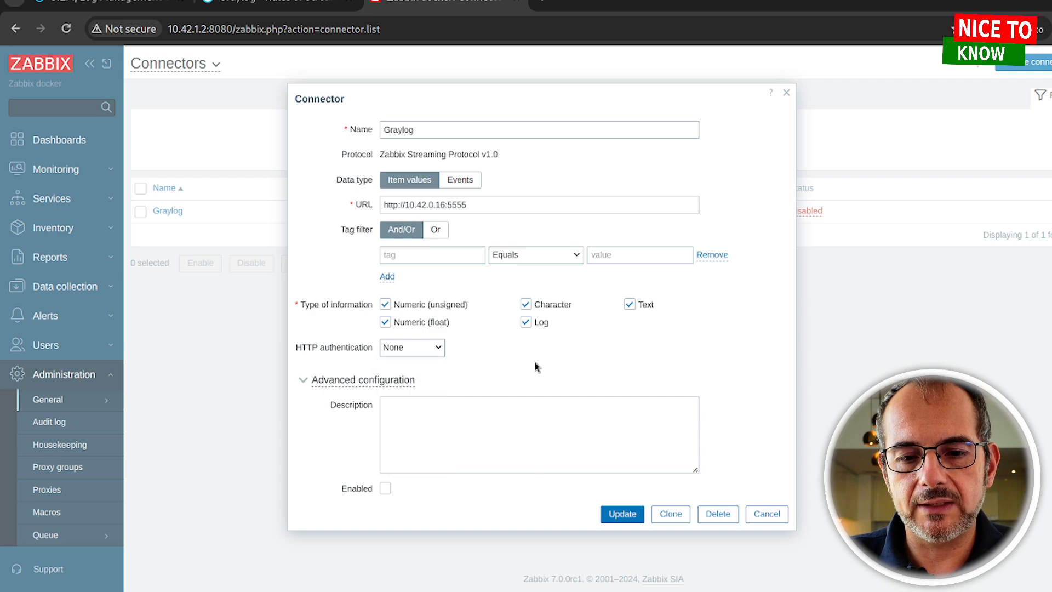
Inspect the connector's advanced settings and tags, then close it without changes
{"action": "left_click", "coordinate": [347, 387]}
{"action": "scroll", "coordinate": [359, 388], "scroll_direction": "down", "scroll_amount": 3}
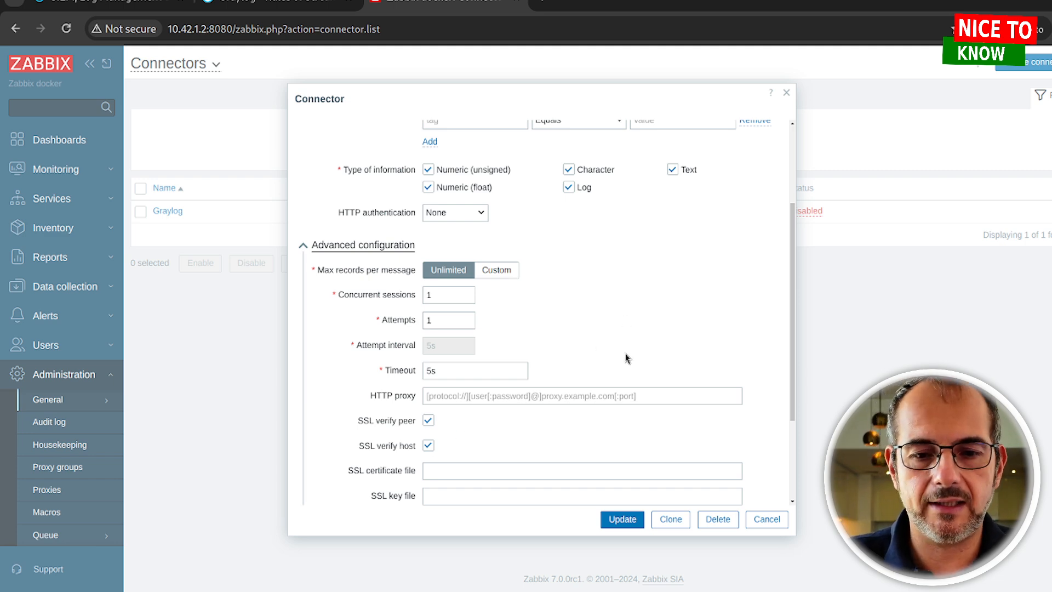
{"action": "scroll", "coordinate": [629, 359], "scroll_direction": "down", "scroll_amount": 3}
{"action": "scroll", "coordinate": [463, 385], "scroll_direction": "up", "scroll_amount": 3}
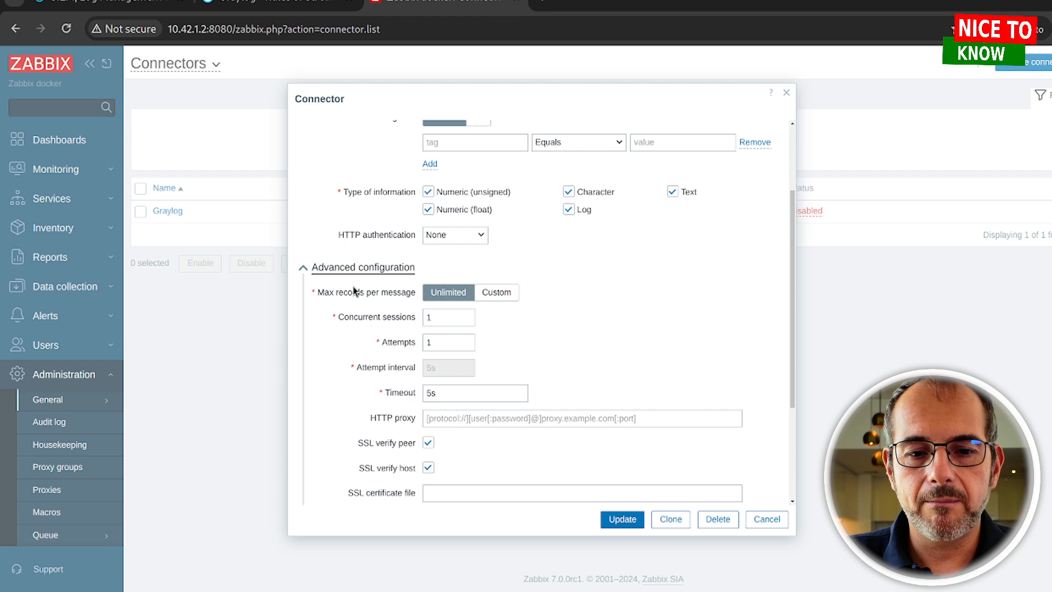
{"action": "left_click", "coordinate": [352, 270]}
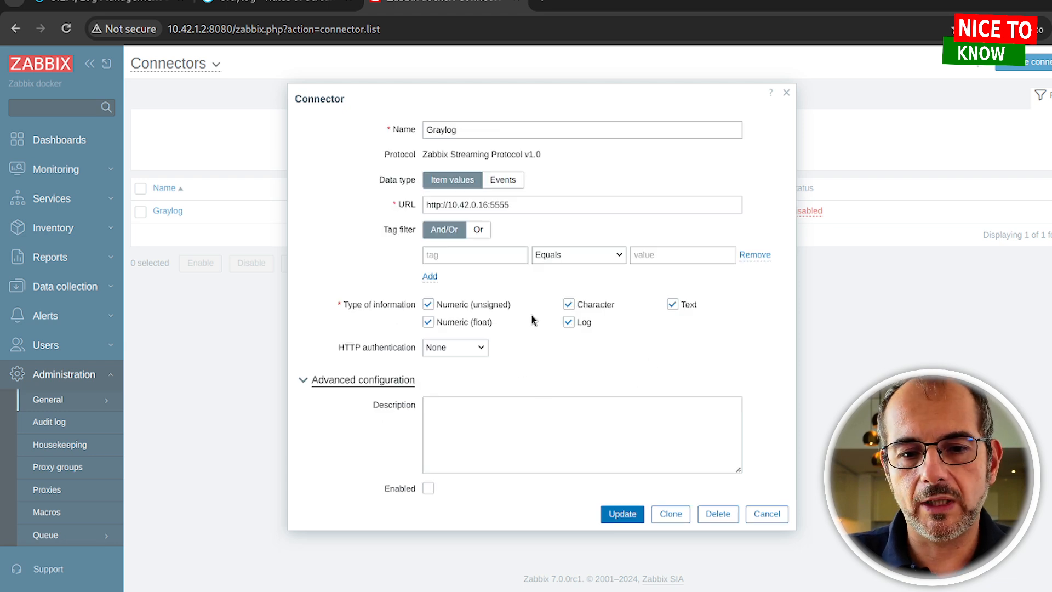
{"action": "left_click", "coordinate": [459, 256]}
{"action": "left_click", "coordinate": [382, 278]}
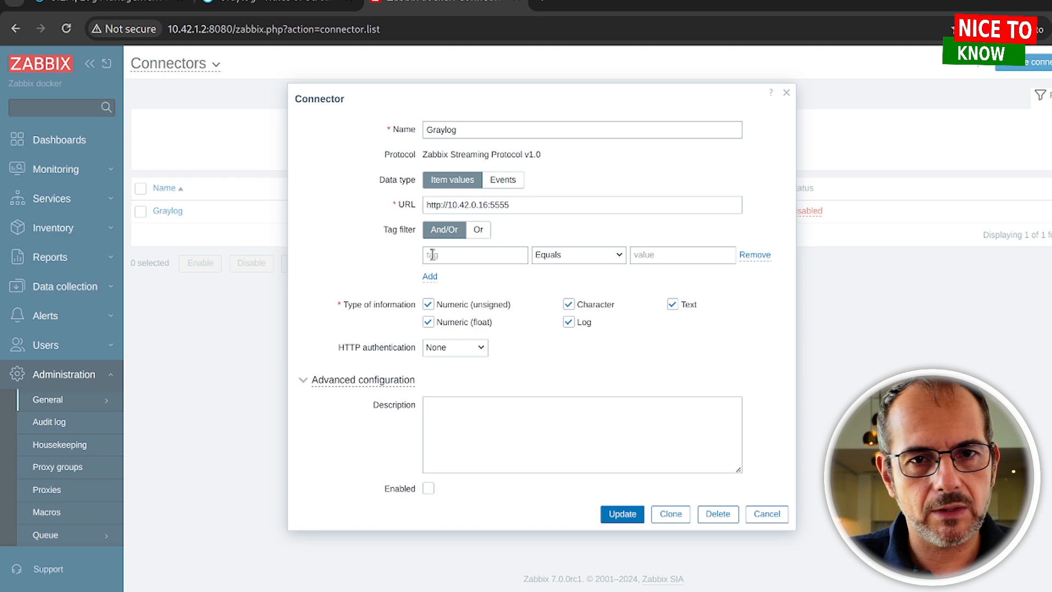
{"action": "left_click", "coordinate": [767, 514]}
Enable the Graylog connector from its Disabled status with OK, then return to Graylog
{"action": "left_click", "coordinate": [805, 211]}
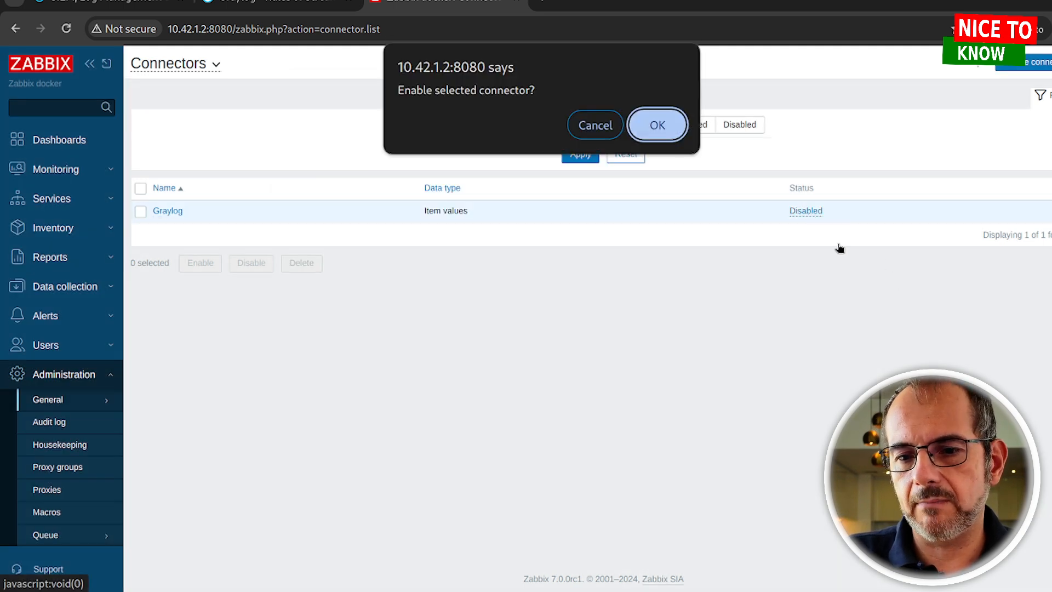
{"action": "left_click", "coordinate": [659, 123]}
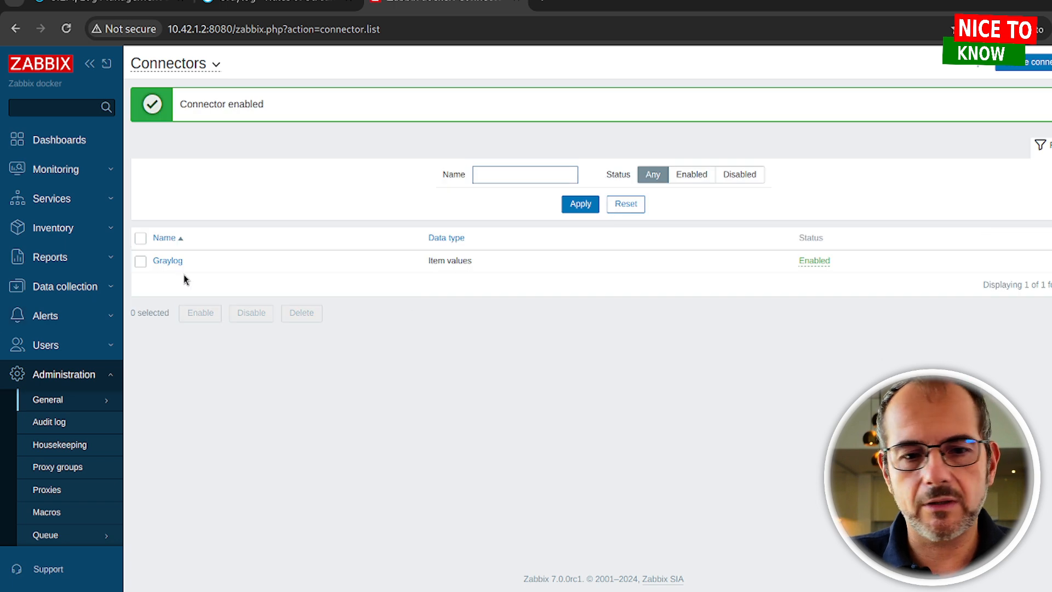
{"action": "left_click", "coordinate": [282, 5]}
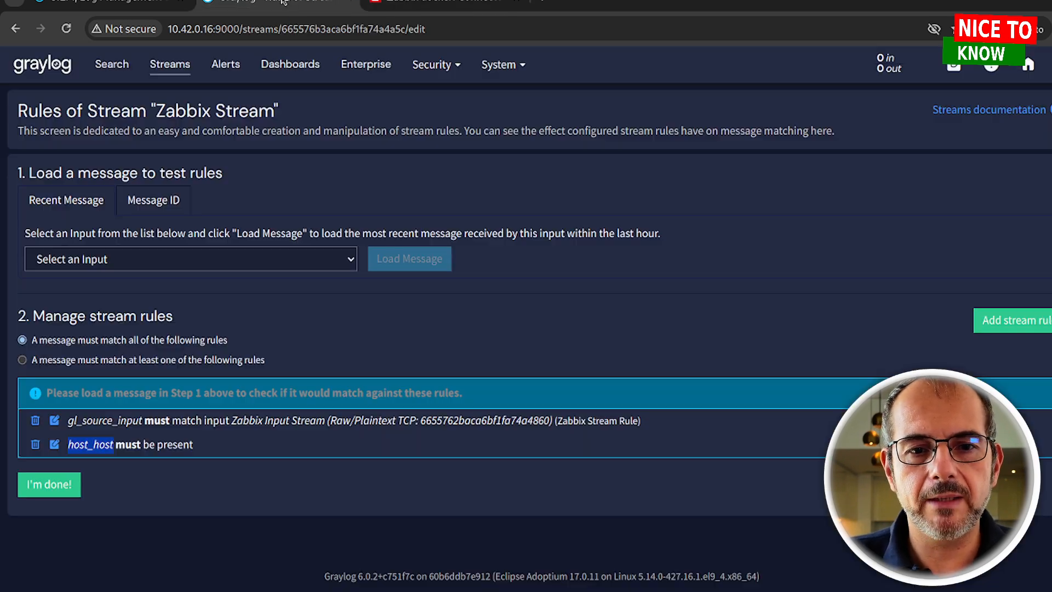
Open the Zabbix Stream search and set auto-refresh to every 5 seconds
{"action": "left_click", "coordinate": [171, 65]}
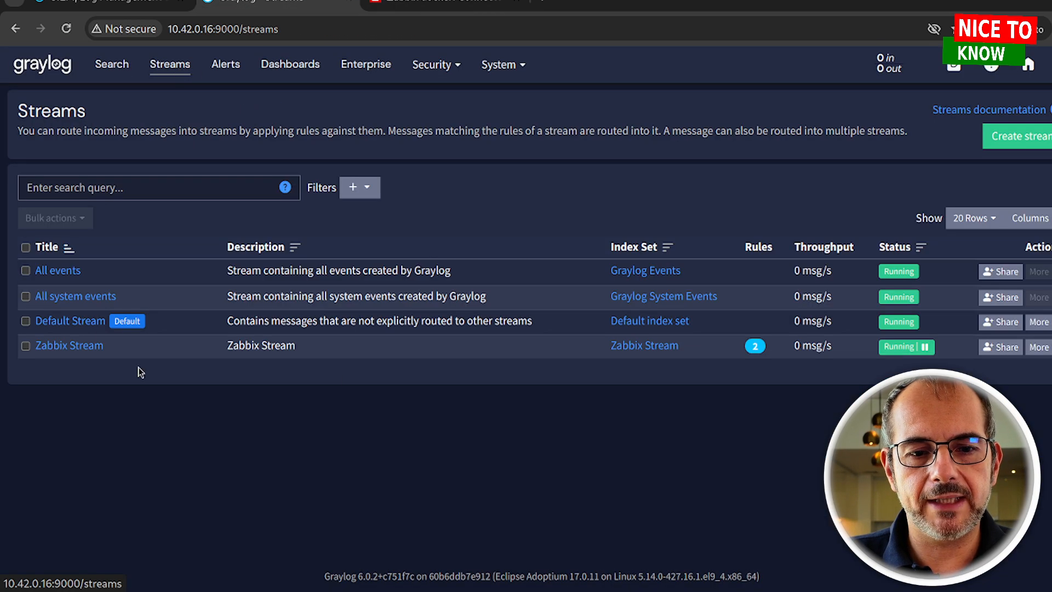
{"action": "left_click", "coordinate": [100, 353]}
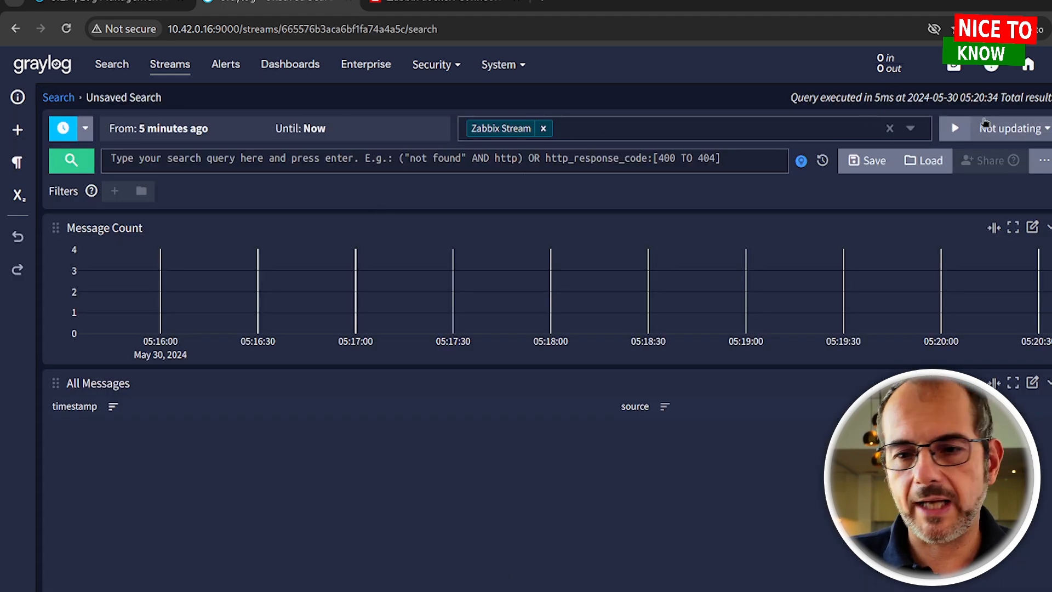
{"action": "left_click", "coordinate": [1015, 132]}
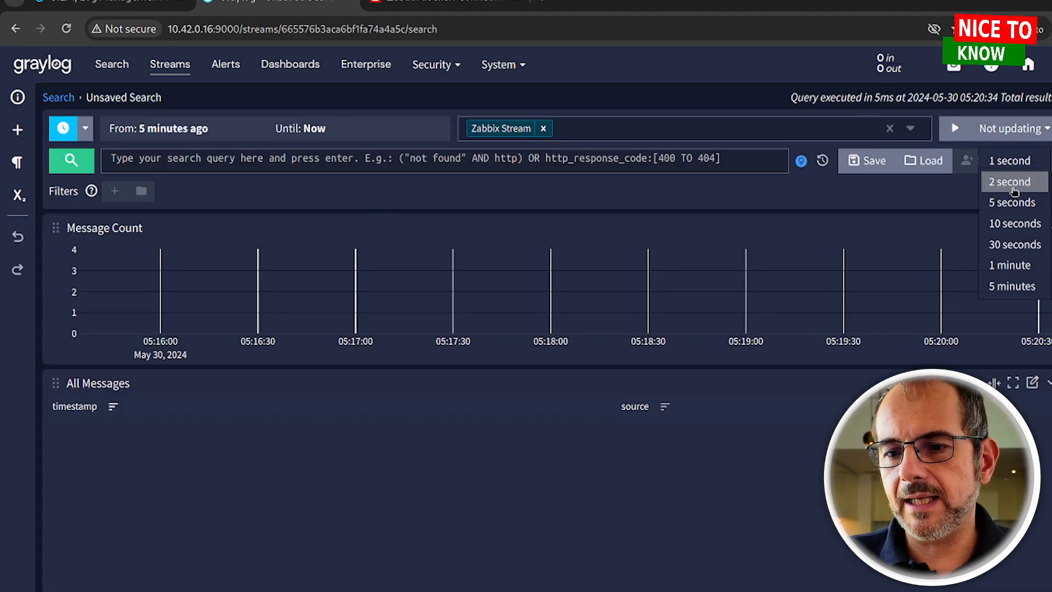
{"action": "left_click", "coordinate": [1018, 207]}
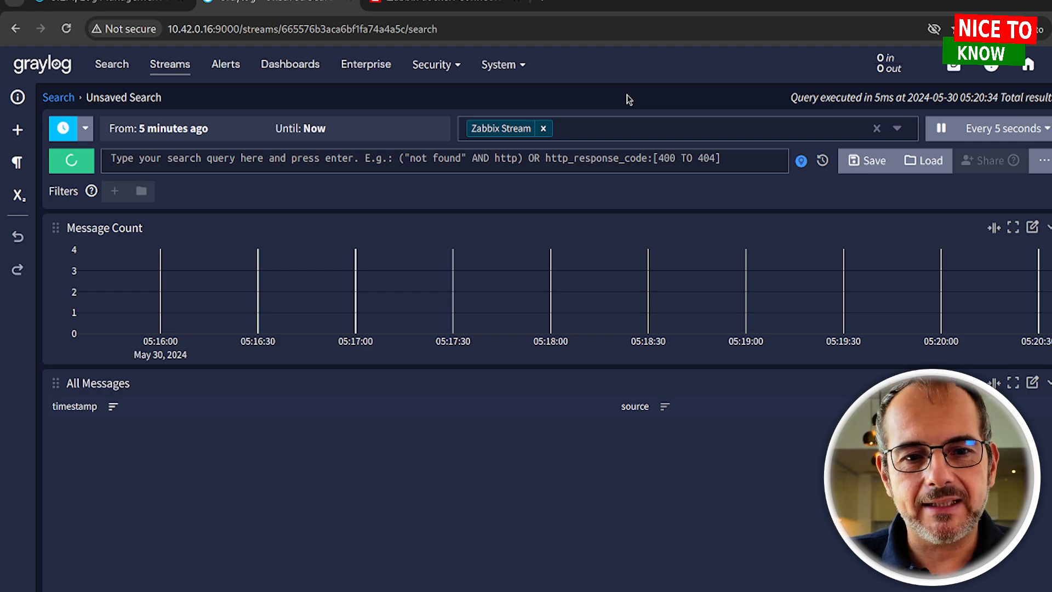
Expand an incoming Zabbix message to inspect its item value, then go to Dashboards
{"action": "scroll", "coordinate": [451, 376], "scroll_direction": "down", "scroll_amount": 2}
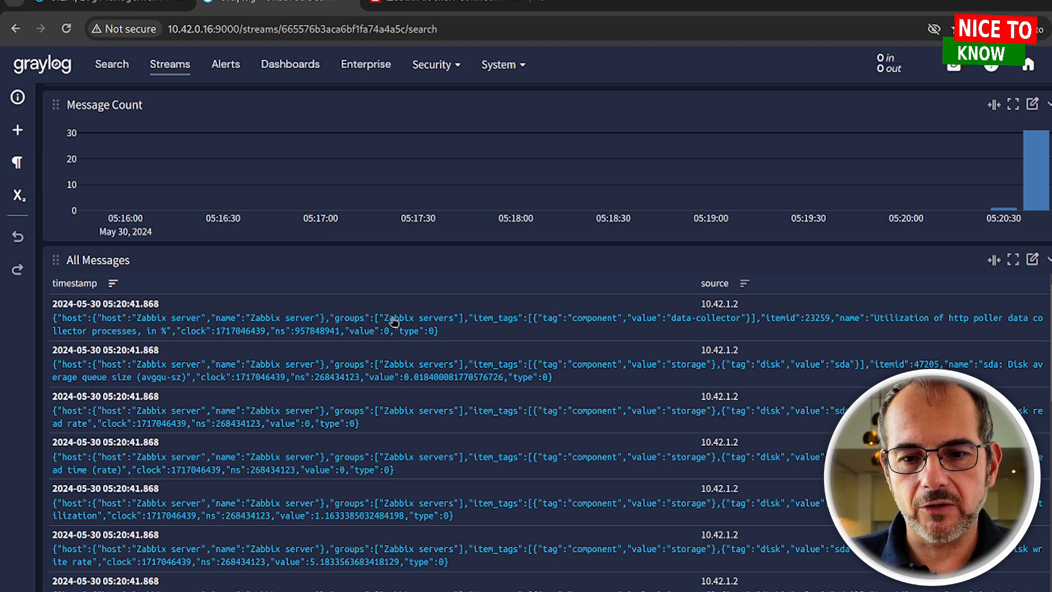
{"action": "left_click", "coordinate": [230, 326]}
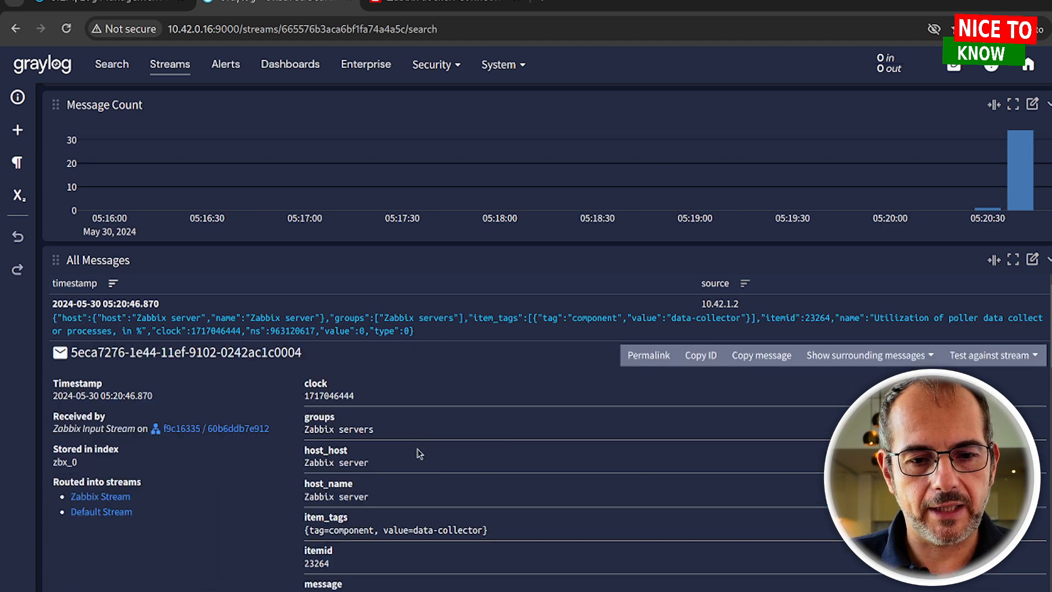
{"action": "scroll", "coordinate": [422, 437], "scroll_direction": "down", "scroll_amount": 2}
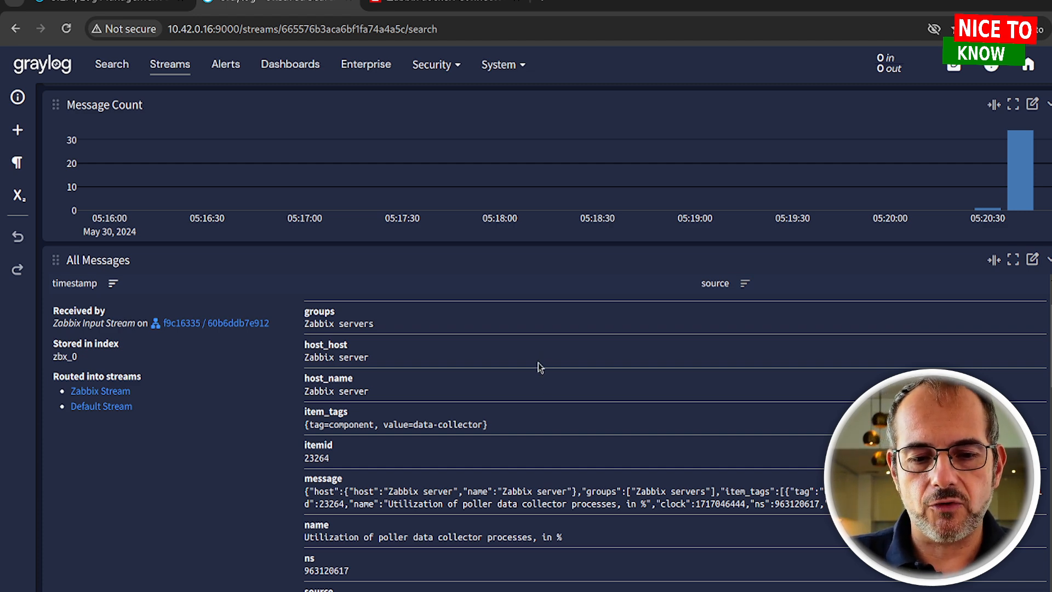
{"action": "scroll", "coordinate": [538, 364], "scroll_direction": "down", "scroll_amount": 4}
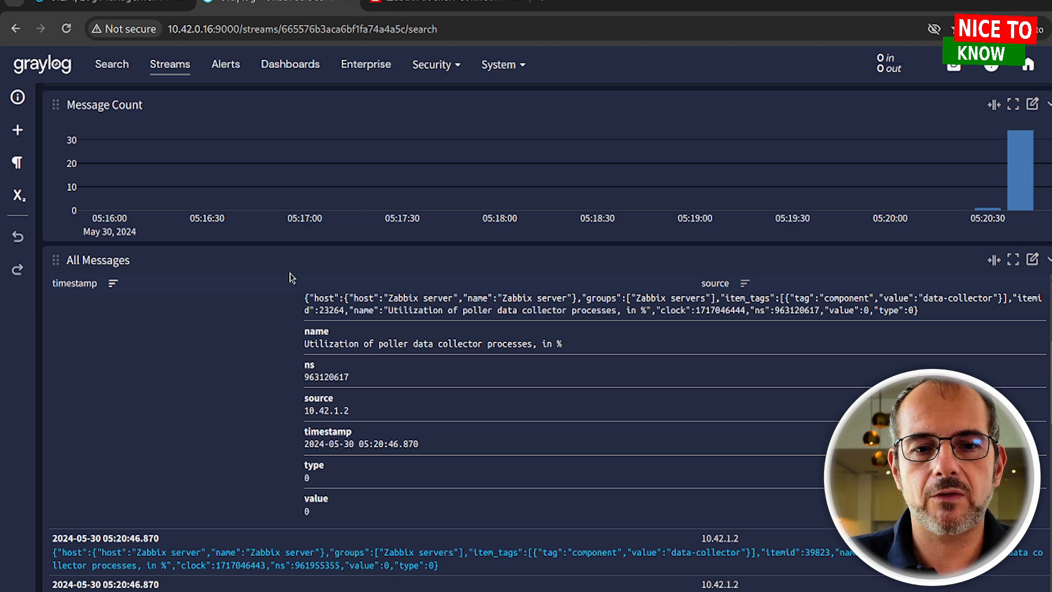
{"action": "left_click", "coordinate": [245, 382]}
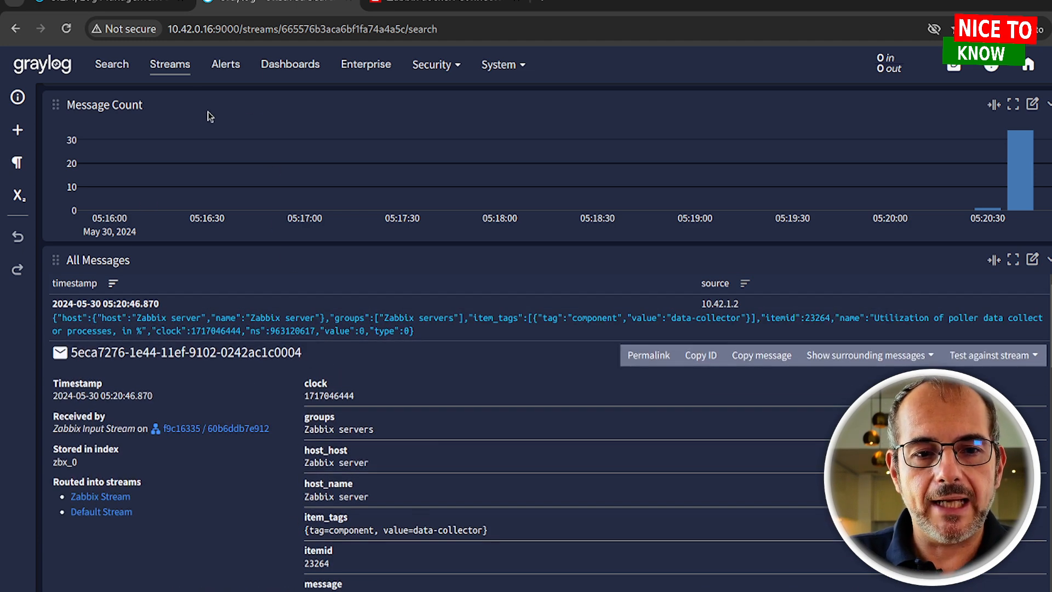
{"action": "left_click", "coordinate": [292, 65]}
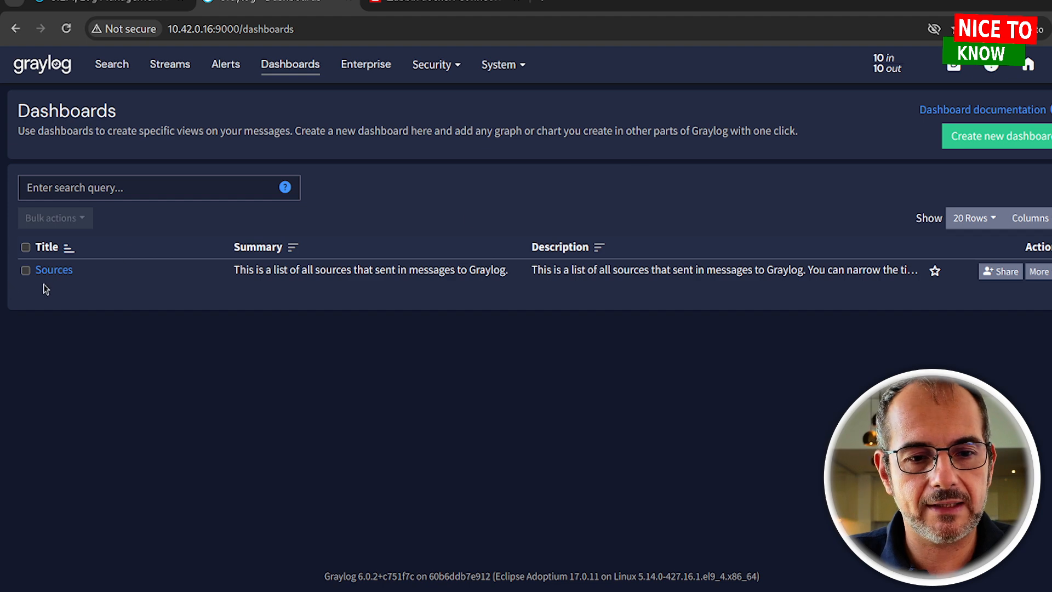
Open the Sources dashboard and scroll through its charts
{"action": "left_click", "coordinate": [53, 270]}
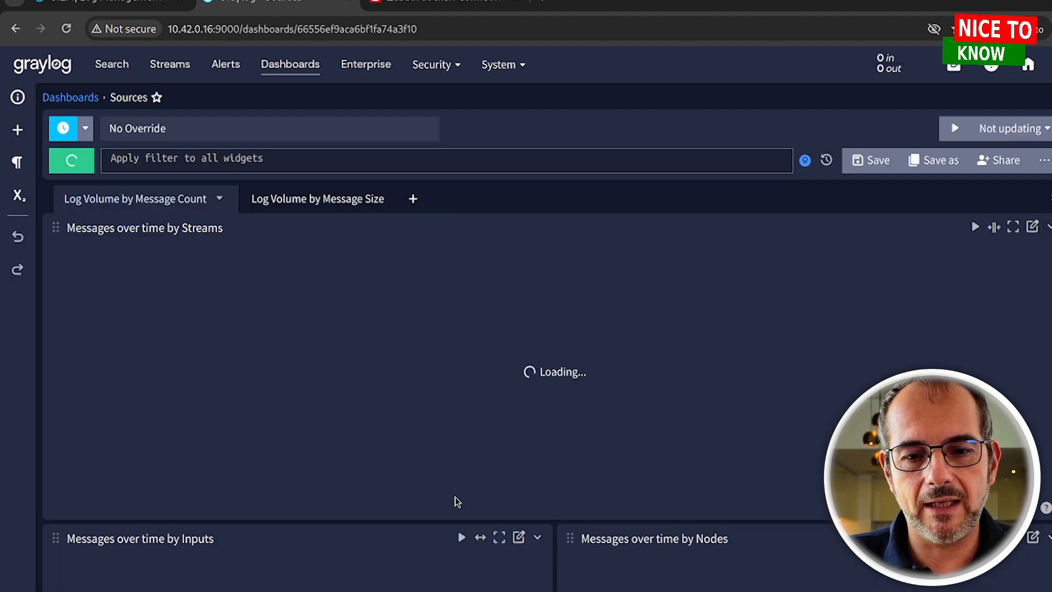
{"action": "scroll", "coordinate": [686, 139], "scroll_direction": "down", "scroll_amount": 8}
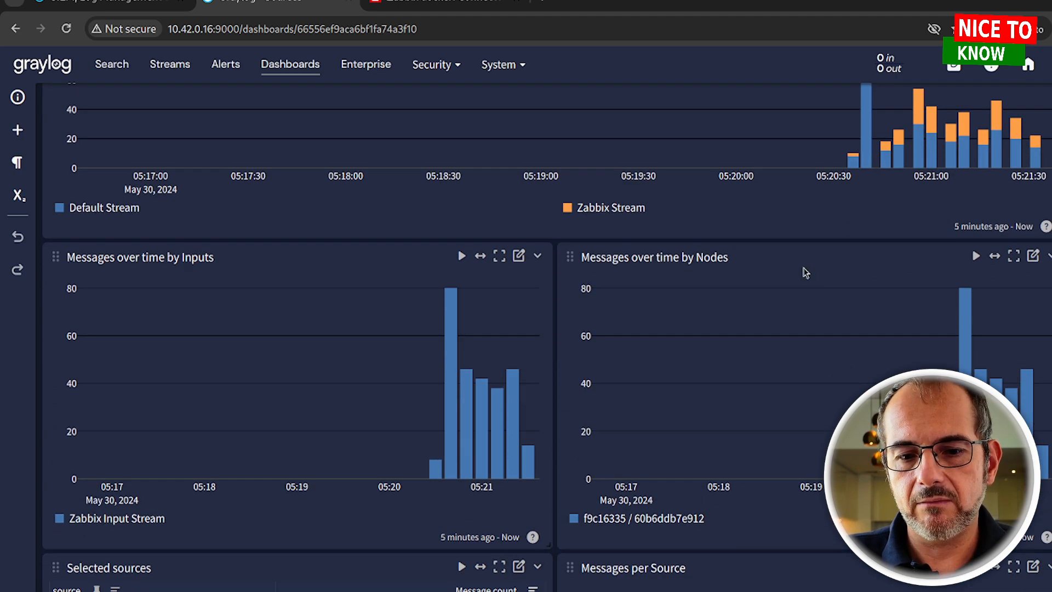
{"action": "scroll", "coordinate": [814, 272], "scroll_direction": "down", "scroll_amount": 1}
{"action": "scroll", "coordinate": [654, 326], "scroll_direction": "down", "scroll_amount": 1}
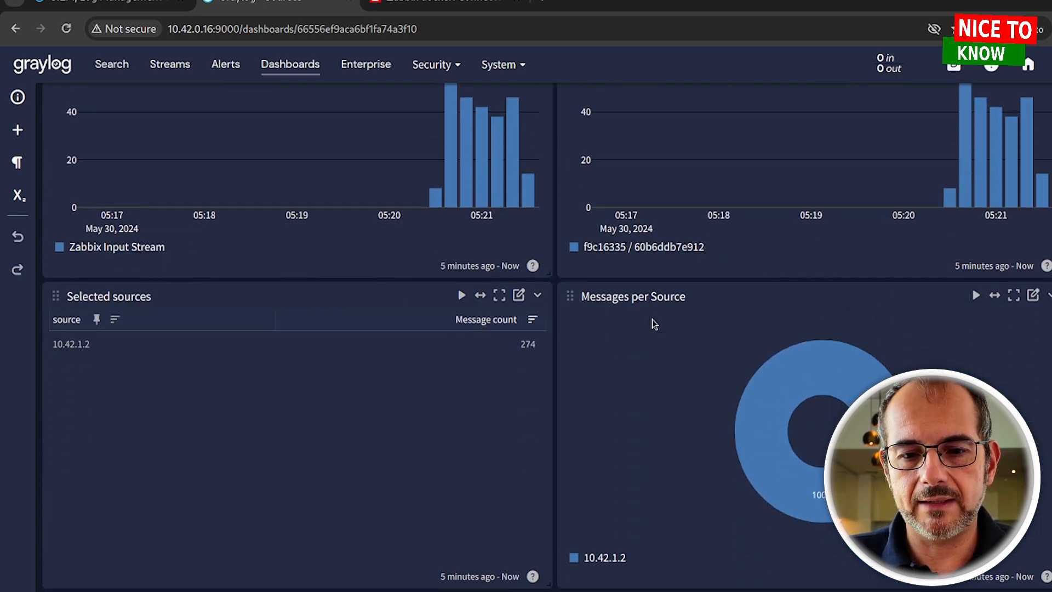
{"action": "scroll", "coordinate": [647, 355], "scroll_direction": "up", "scroll_amount": 2}
{"action": "scroll", "coordinate": [646, 355], "scroll_direction": "up", "scroll_amount": 8}
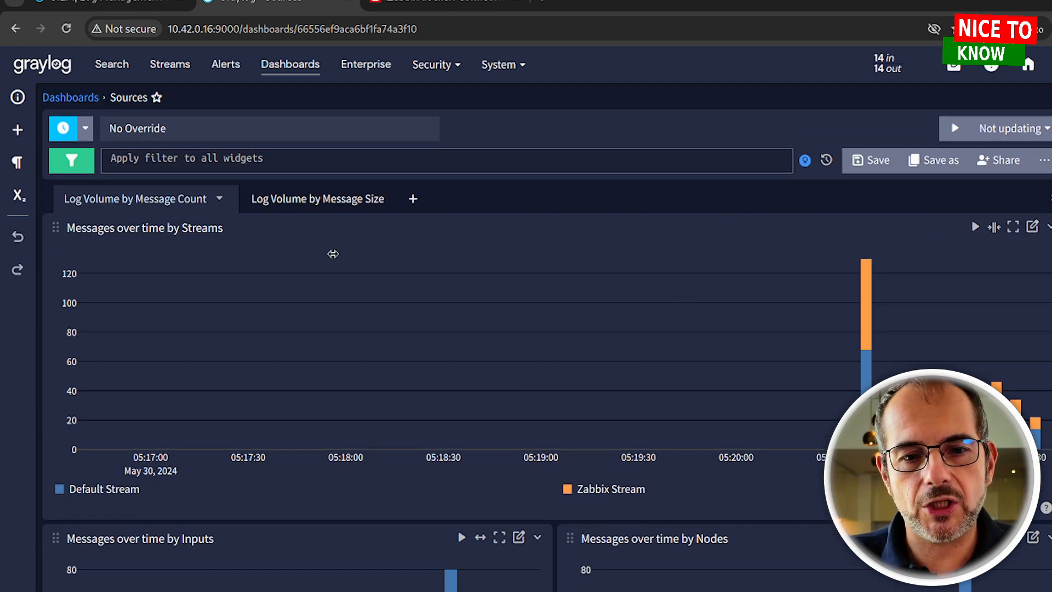
Switch the log volume chart to message size and back to message count, then go to graylog.org
{"action": "left_click", "coordinate": [299, 206]}
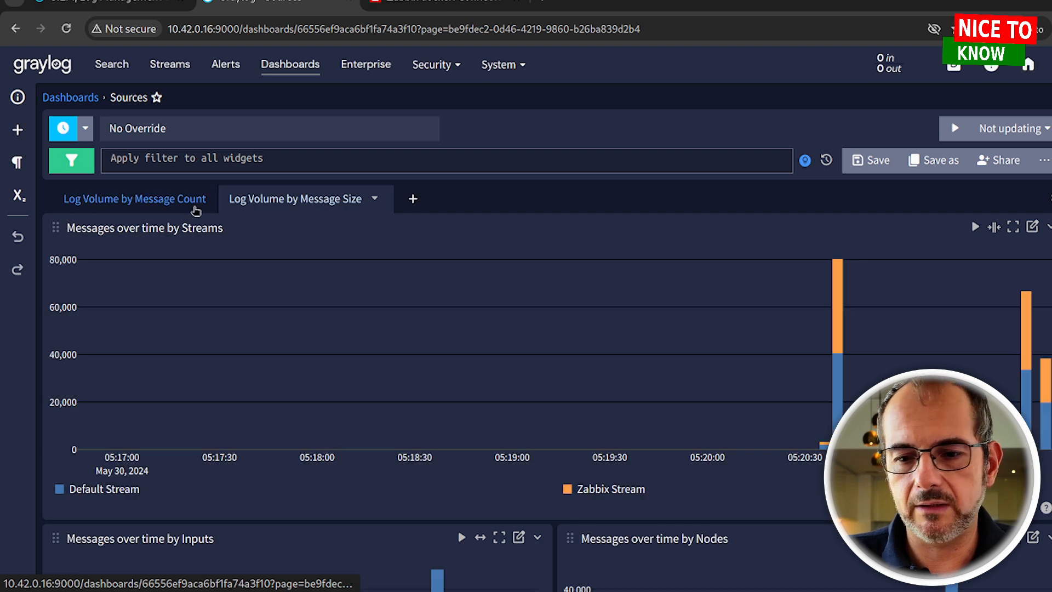
{"action": "left_click", "coordinate": [148, 206]}
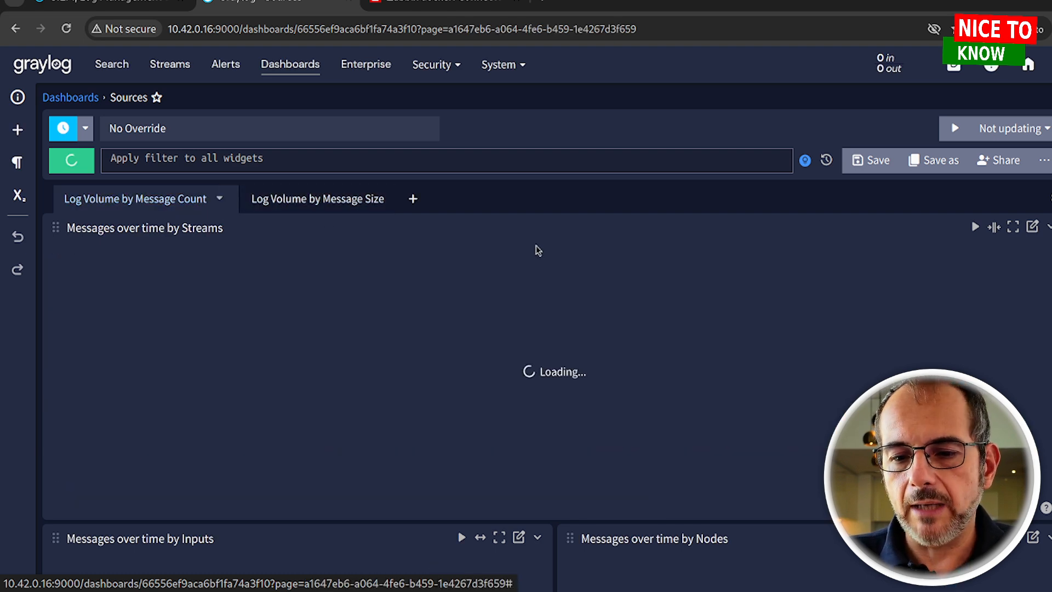
{"action": "scroll", "coordinate": [619, 256], "scroll_direction": "down", "scroll_amount": 3}
{"action": "scroll", "coordinate": [619, 256], "scroll_direction": "down", "scroll_amount": 1}
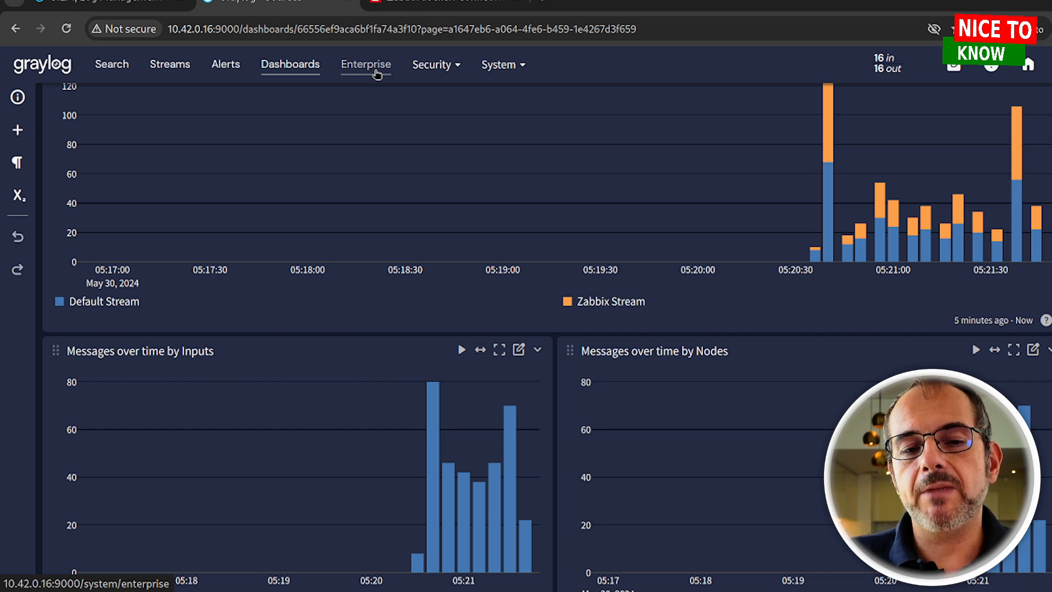
{"action": "left_click", "coordinate": [109, 7]}
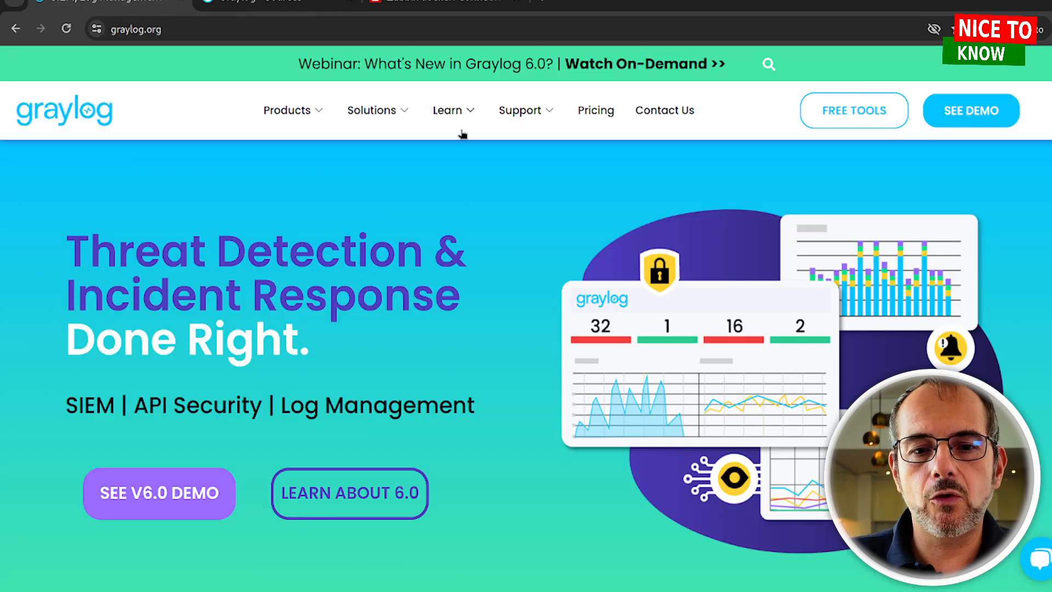
Open the graylog.org Pricing page and scroll to the Compare Graylog Platform Plans table
{"action": "left_click", "coordinate": [603, 110]}
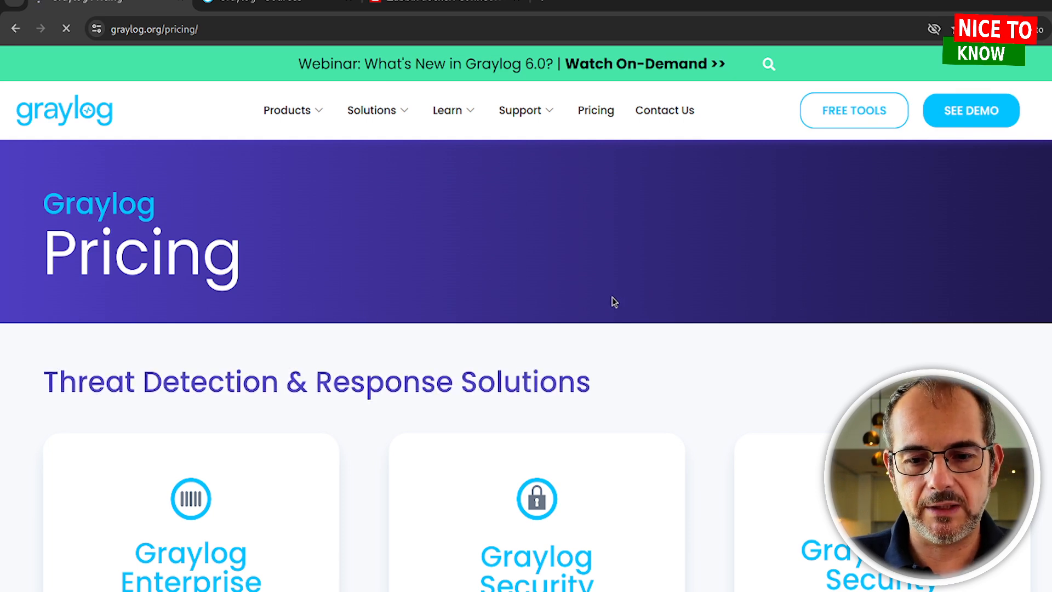
{"action": "scroll", "coordinate": [612, 301], "scroll_direction": "down", "scroll_amount": 3}
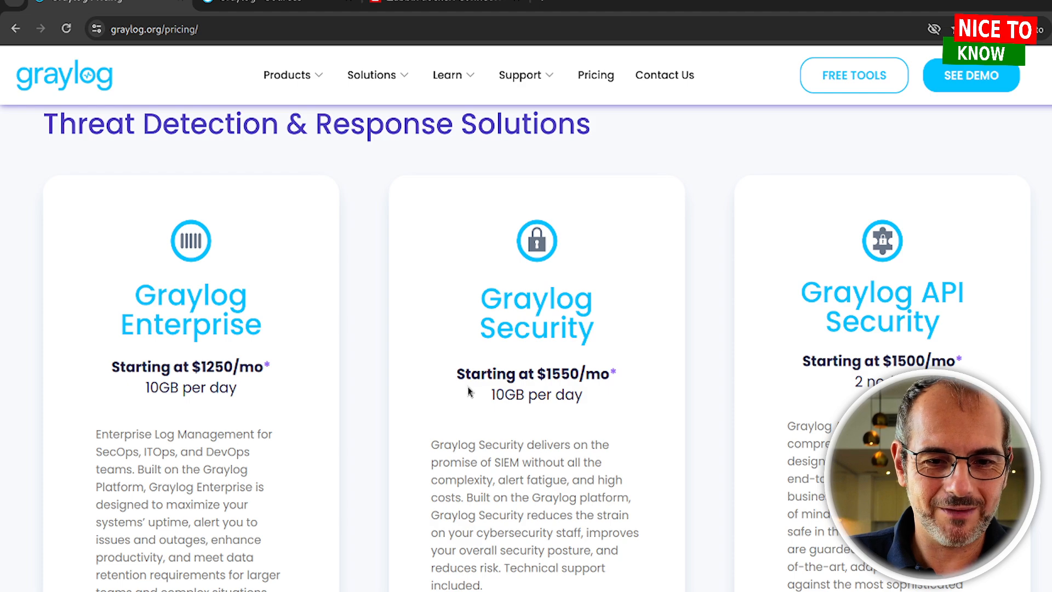
{"action": "scroll", "coordinate": [449, 411], "scroll_direction": "down", "scroll_amount": 3}
{"action": "scroll", "coordinate": [446, 406], "scroll_direction": "down", "scroll_amount": 10}
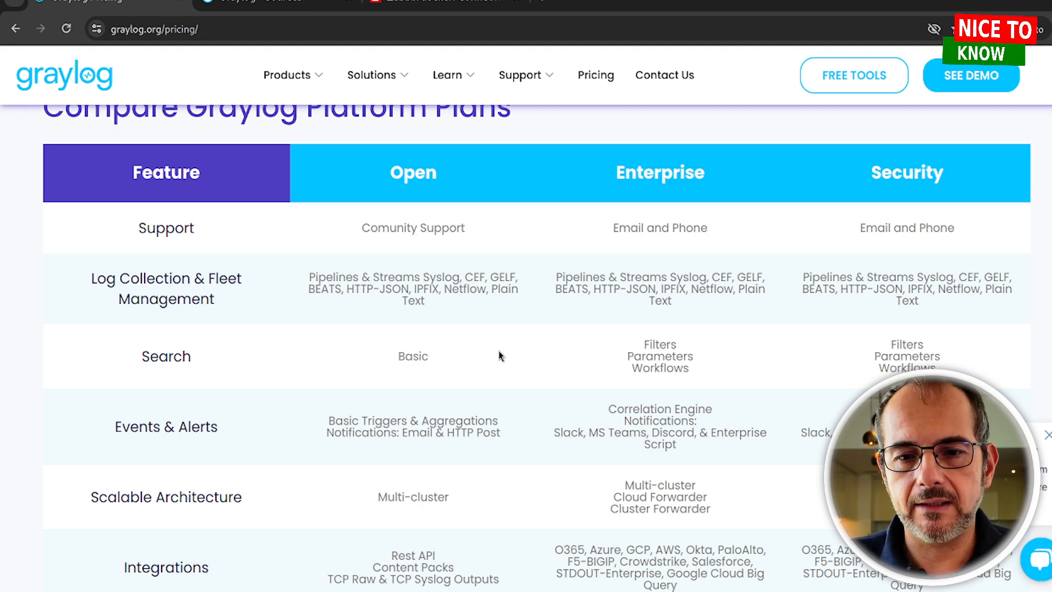
{"action": "scroll", "coordinate": [605, 298], "scroll_direction": "down", "scroll_amount": 3}
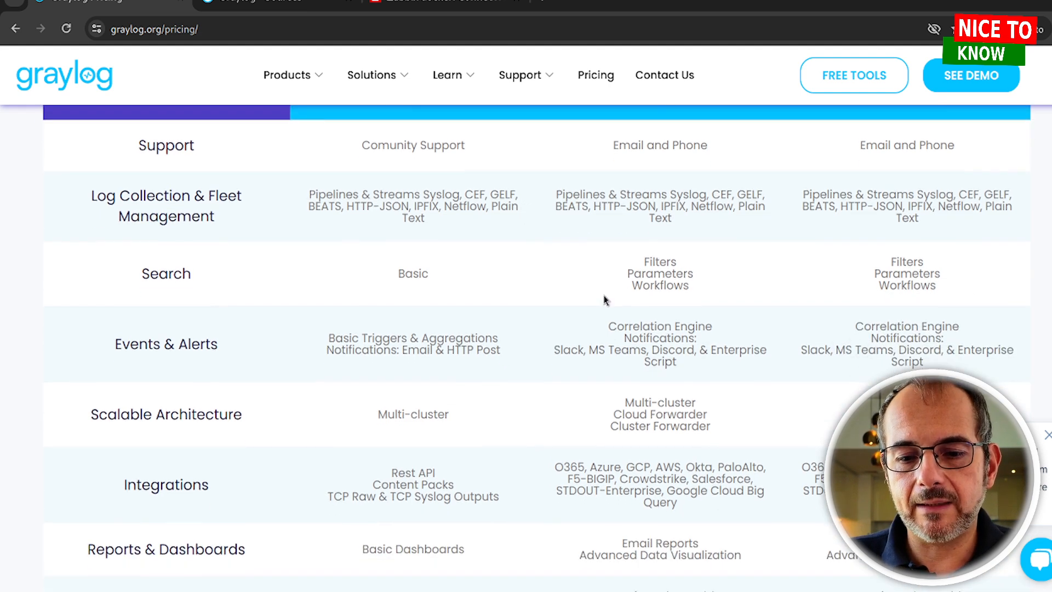
{"action": "scroll", "coordinate": [605, 299], "scroll_direction": "up", "scroll_amount": 2}
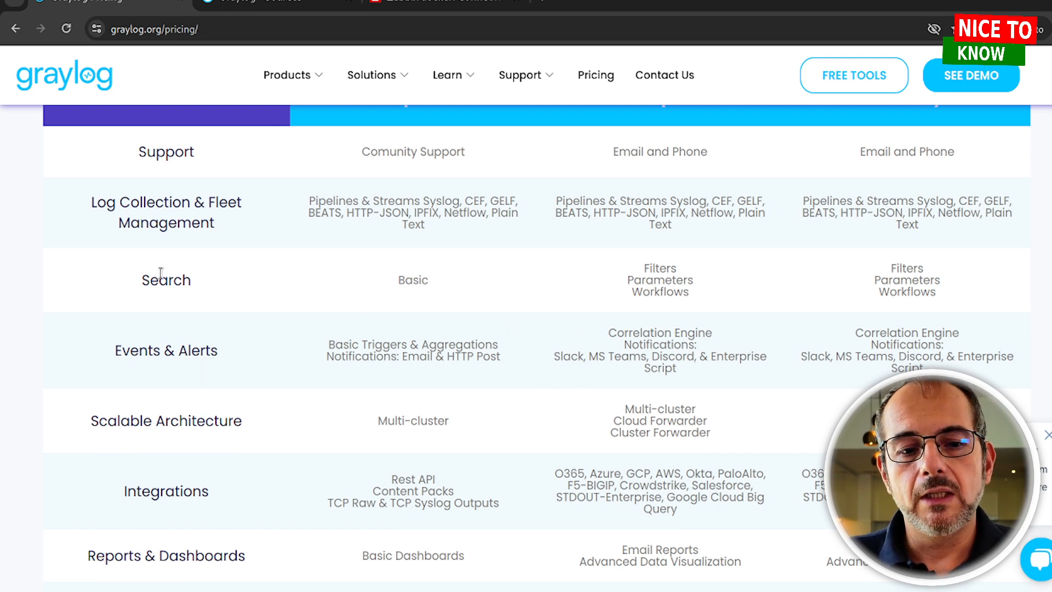
{"action": "scroll", "coordinate": [652, 301], "scroll_direction": "down", "scroll_amount": 2}
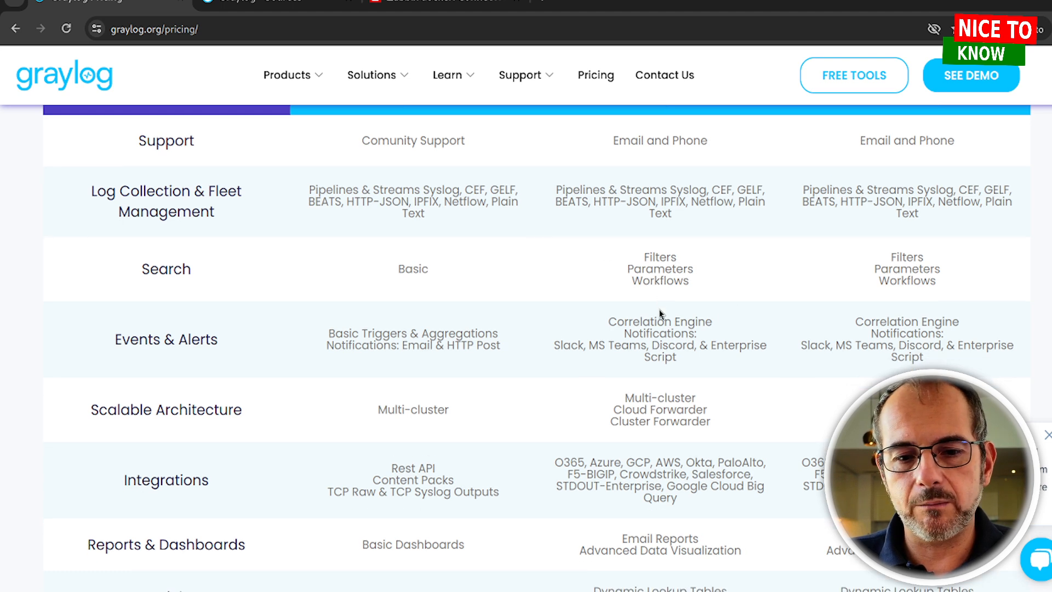
{"action": "left_click_drag", "start_coordinate": [179, 258], "coordinate": [211, 257]}
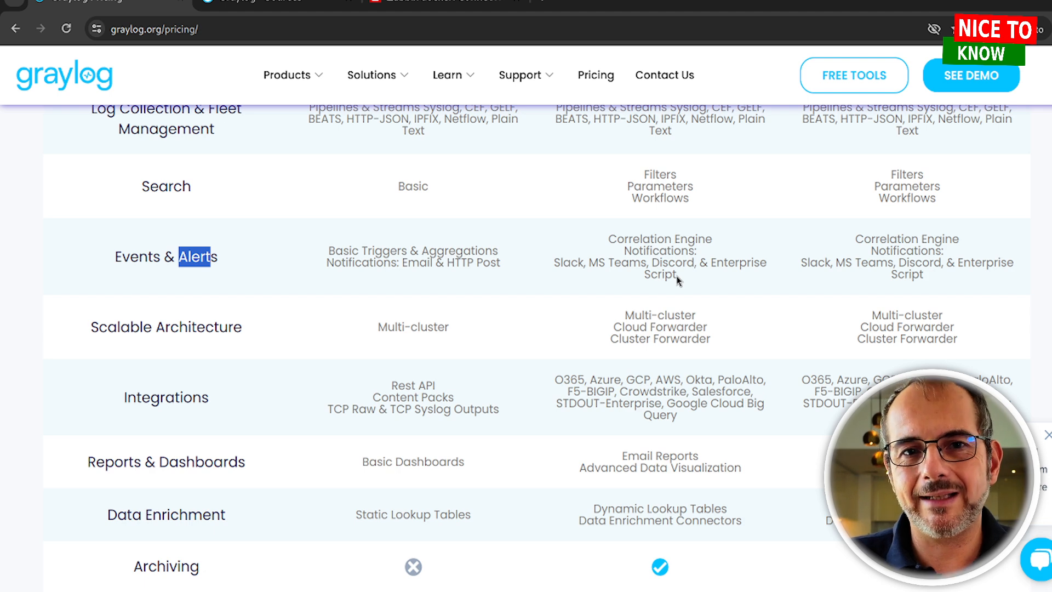
{"action": "scroll", "coordinate": [504, 469], "scroll_direction": "down", "scroll_amount": 2}
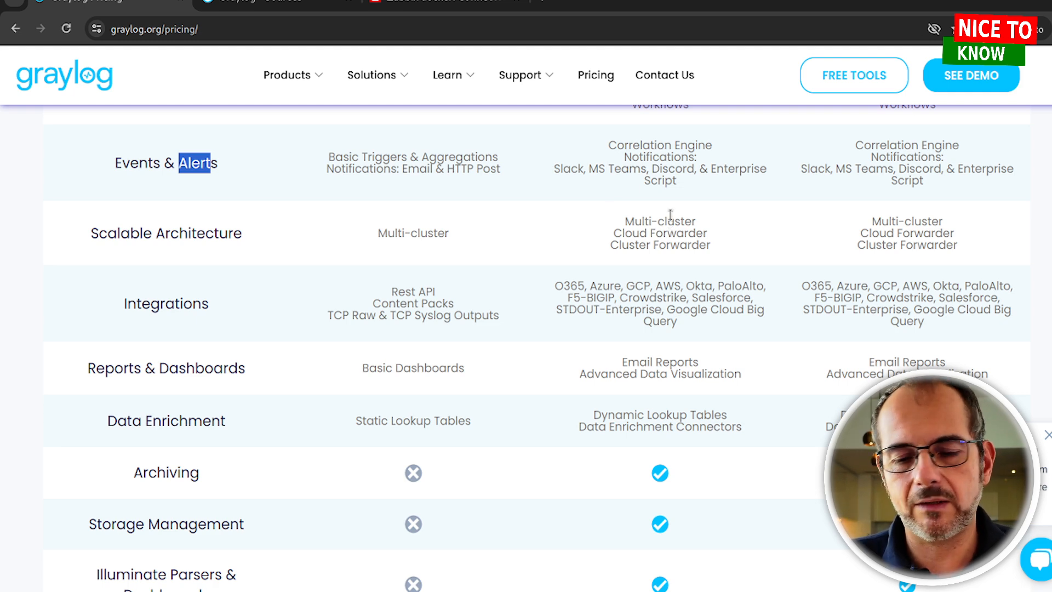
{"action": "scroll", "coordinate": [600, 298], "scroll_direction": "down", "scroll_amount": 2}
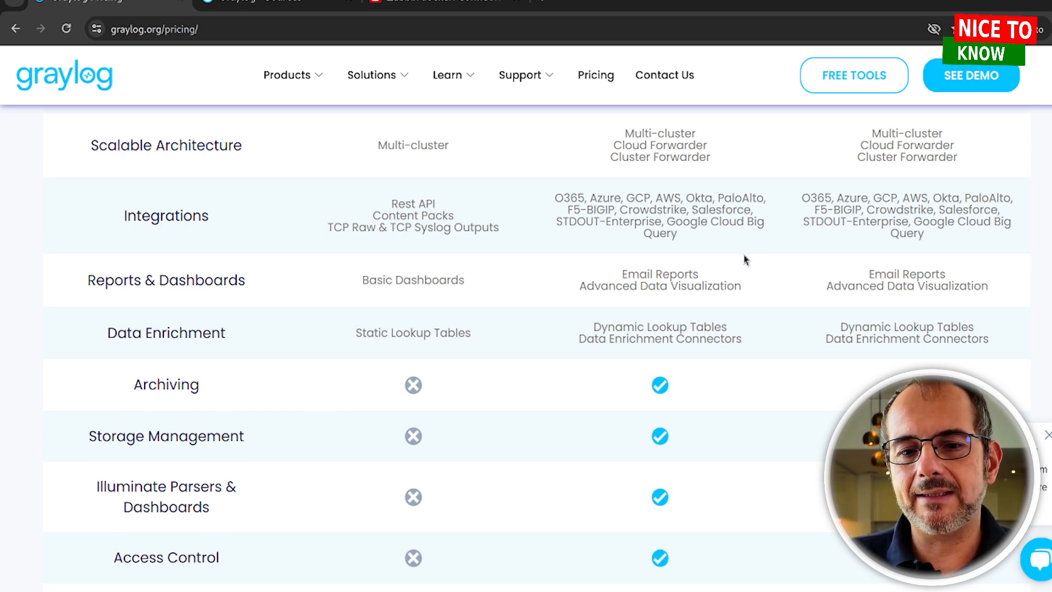
{"action": "scroll", "coordinate": [658, 306], "scroll_direction": "down", "scroll_amount": 2}
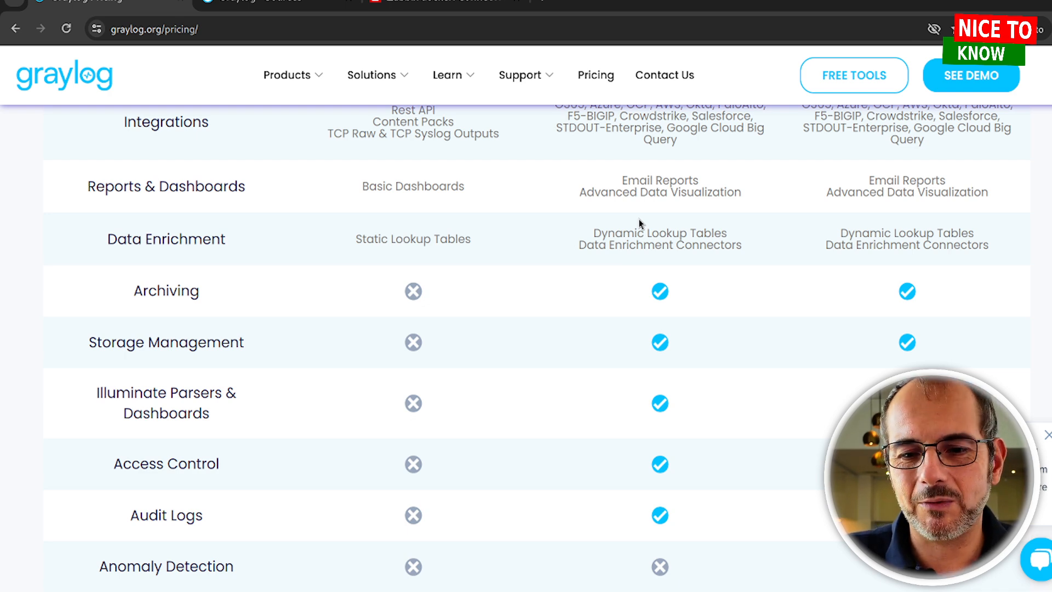
{"action": "scroll", "coordinate": [553, 252], "scroll_direction": "down", "scroll_amount": 2}
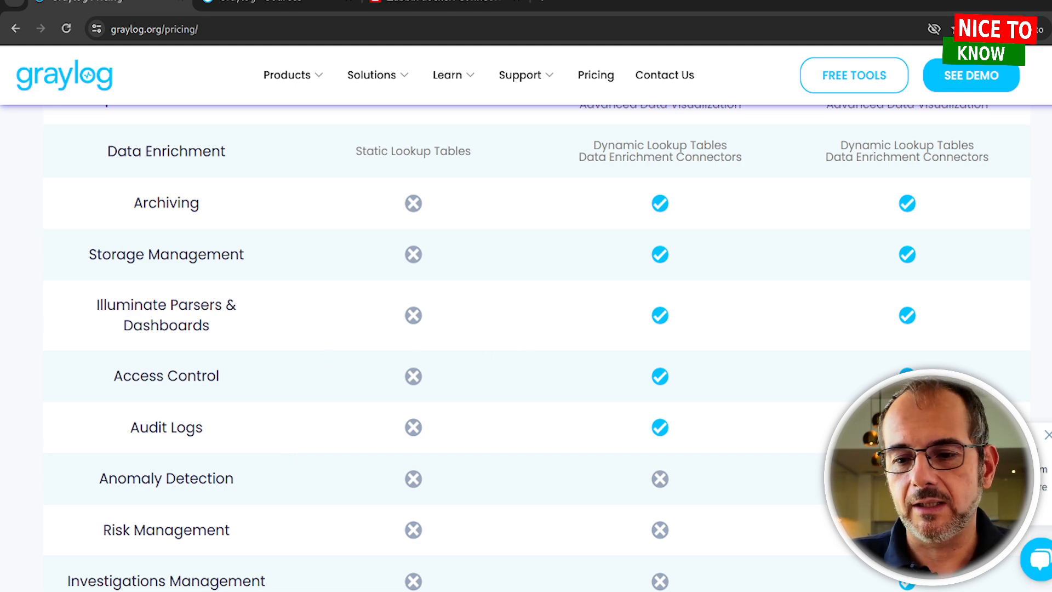
{"action": "scroll", "coordinate": [948, 353], "scroll_direction": "up", "scroll_amount": 6}
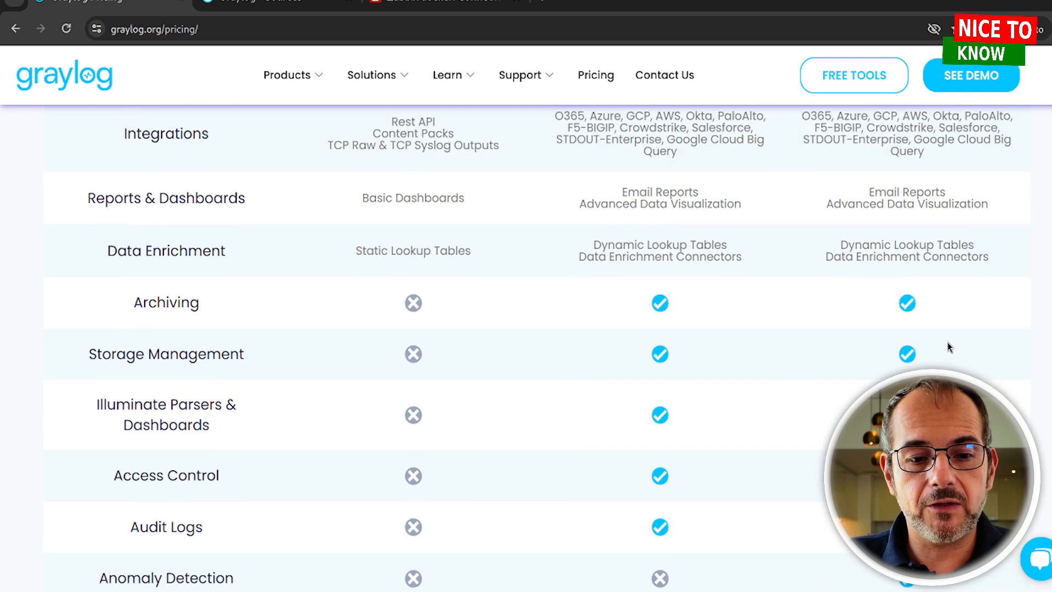
{"action": "scroll", "coordinate": [950, 344], "scroll_direction": "up", "scroll_amount": 2}
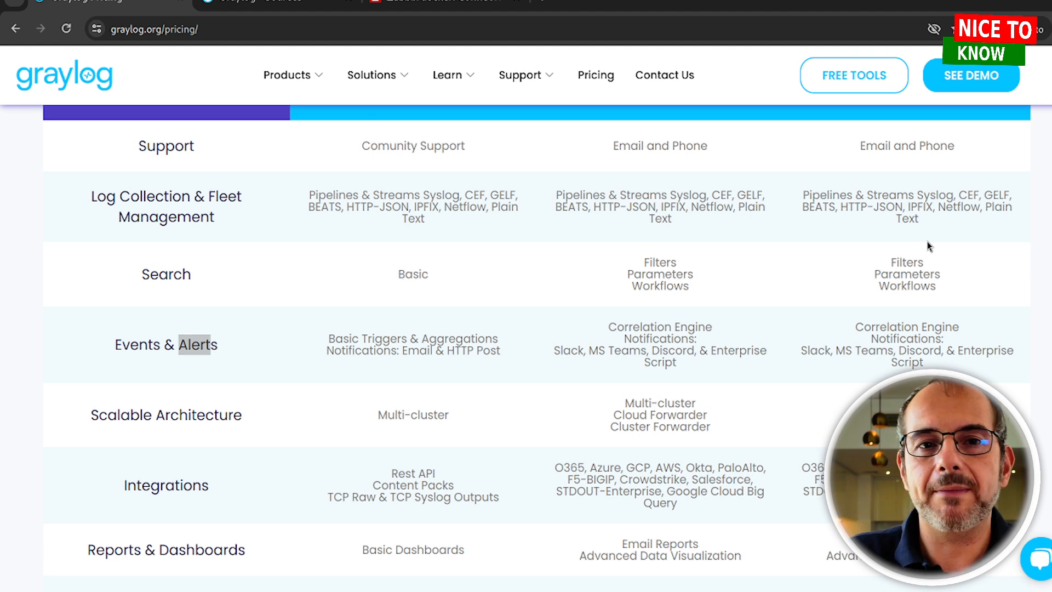
{"action": "scroll", "coordinate": [931, 248], "scroll_direction": "down", "scroll_amount": 8}
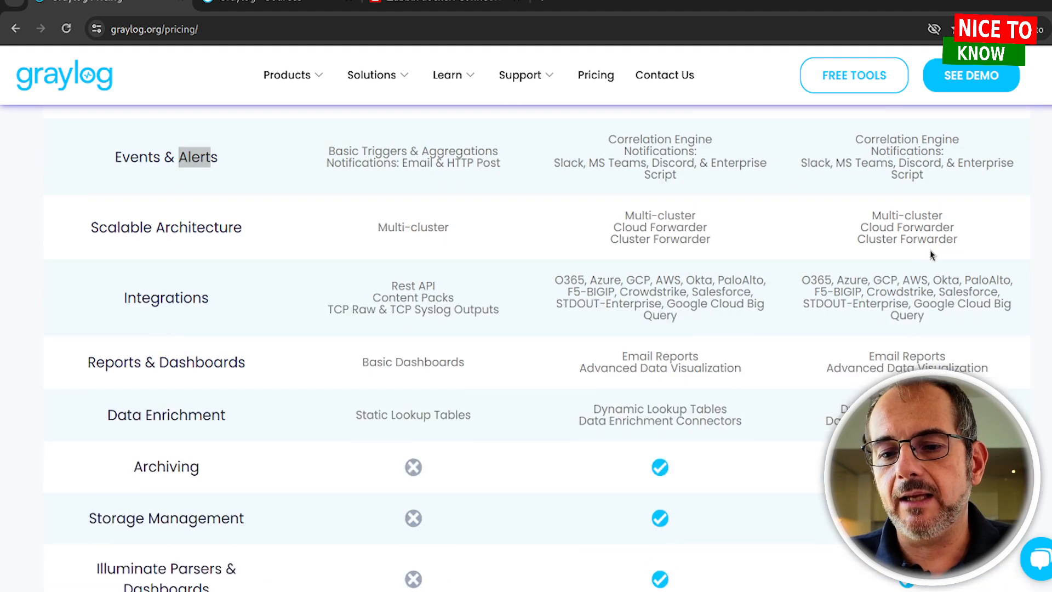
{"action": "scroll", "coordinate": [938, 263], "scroll_direction": "down", "scroll_amount": 5}
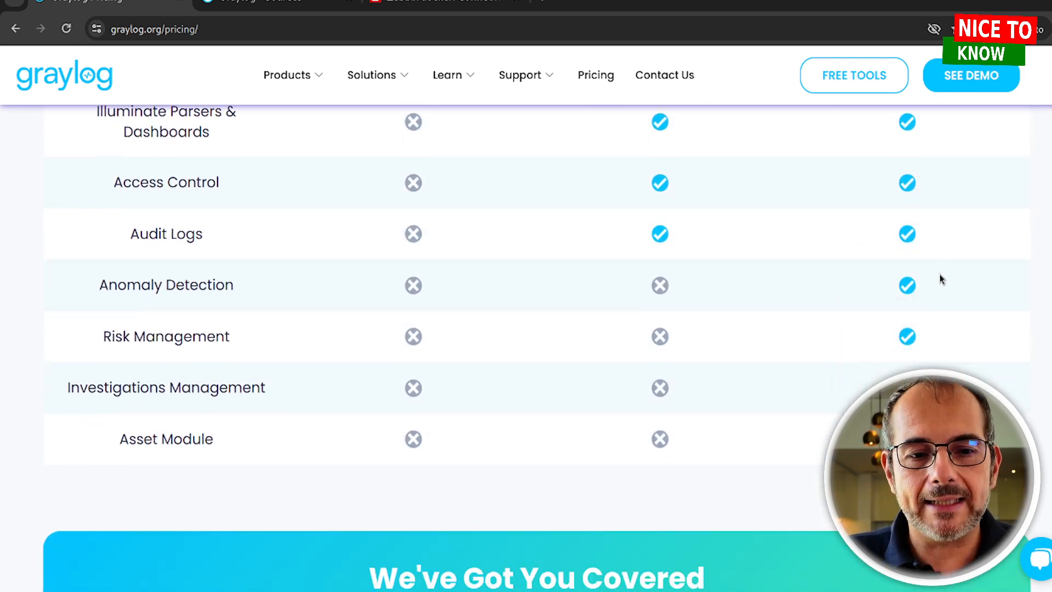
{"action": "scroll", "coordinate": [940, 279], "scroll_direction": "up", "scroll_amount": 3}
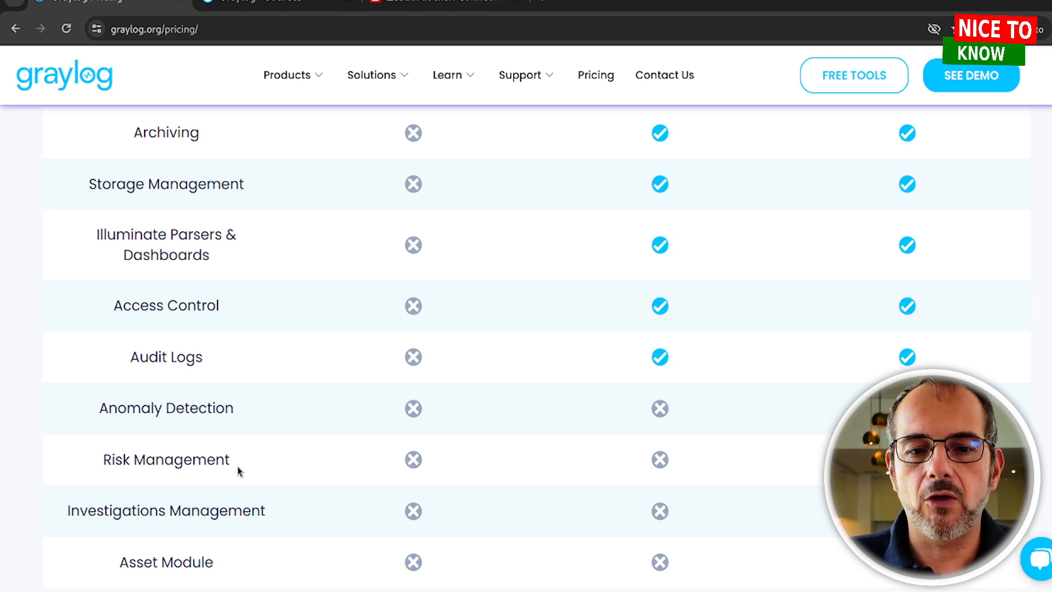
{"action": "scroll", "coordinate": [238, 466], "scroll_direction": "up", "scroll_amount": 7}
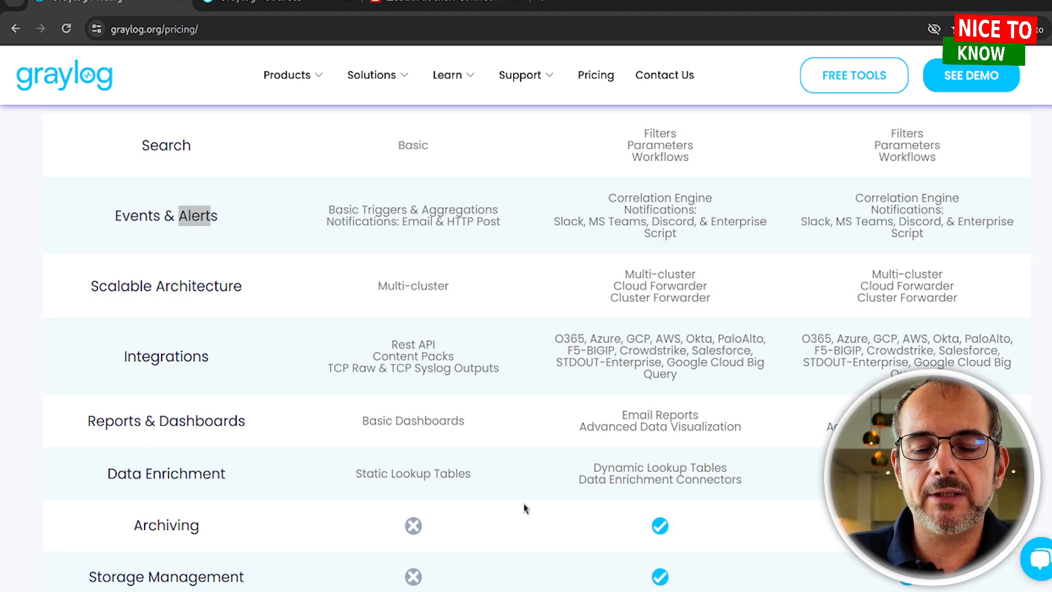